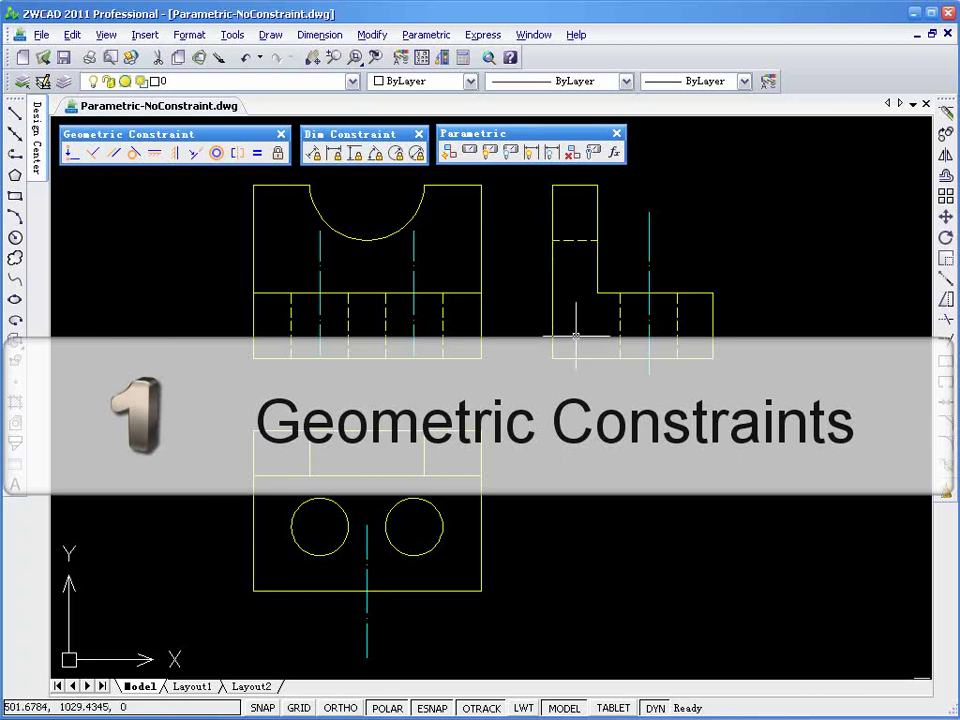
Move the front view's right vertical edge a short distance to the right, away from the adjoining lines.
click(492, 350)
click(478, 300)
click(480, 271)
click(498, 271)
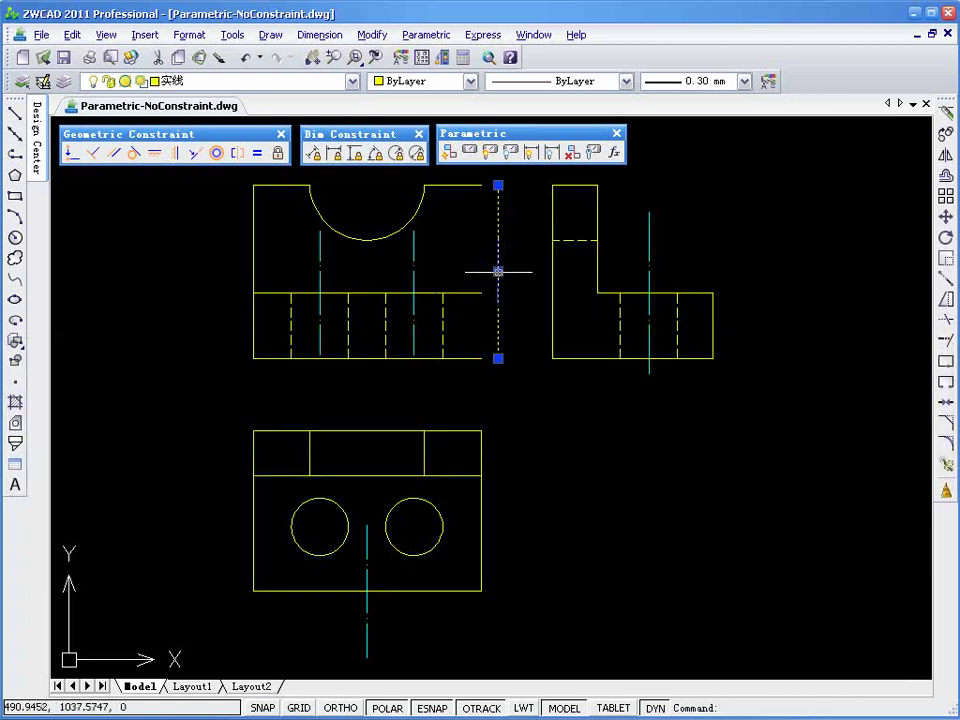
key(Escape)
Stretch the upper end of the top view's right edge outward and undo both edge changes.
click(480, 512)
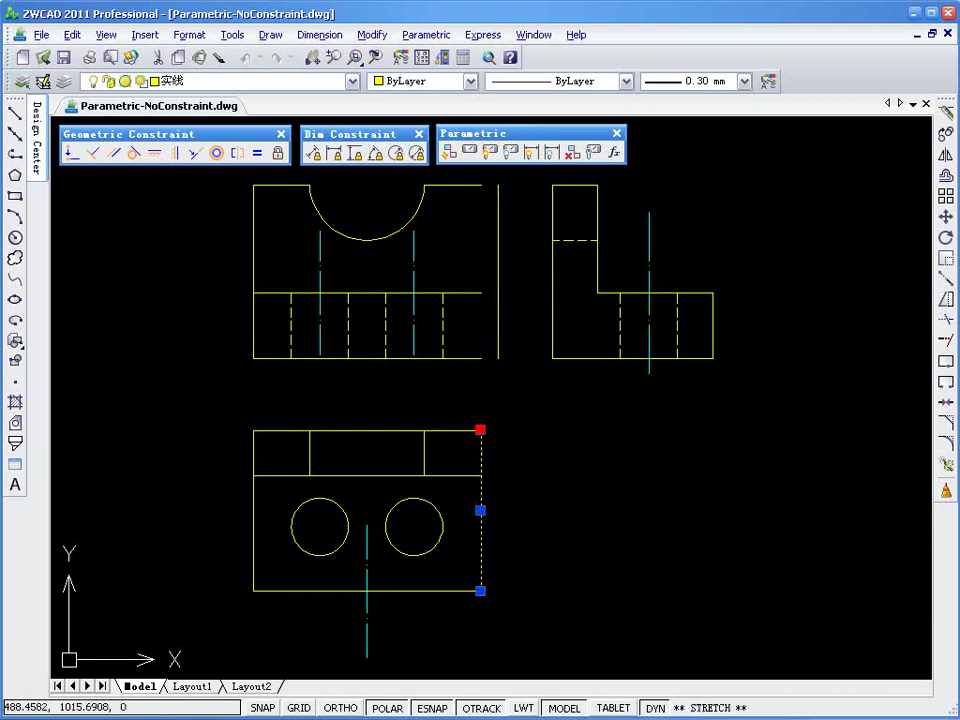
click(480, 430)
click(522, 441)
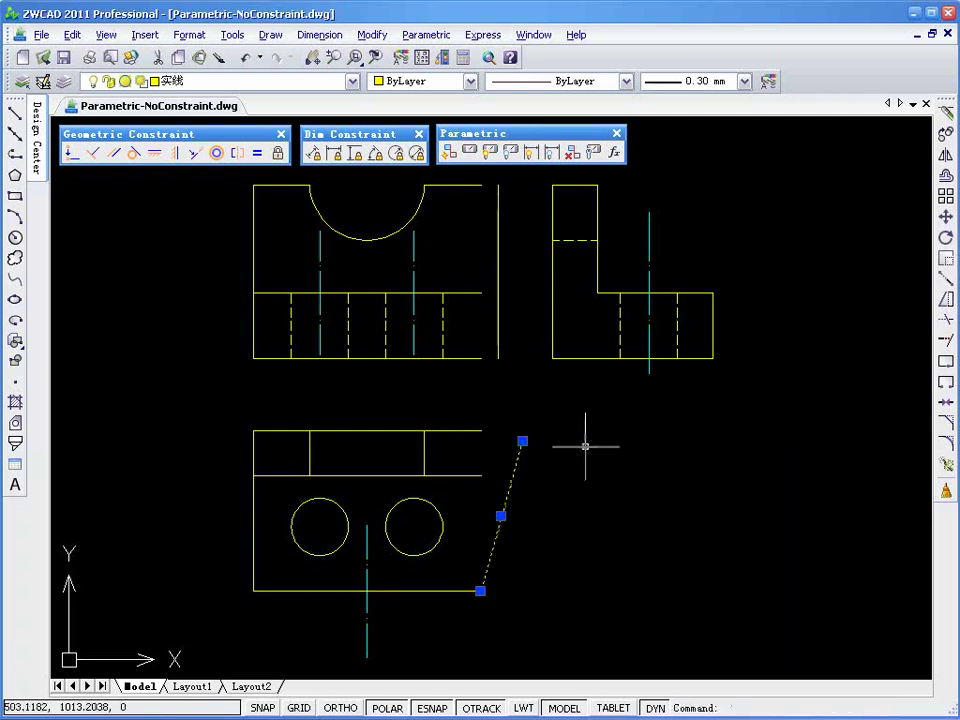
key(Escape)
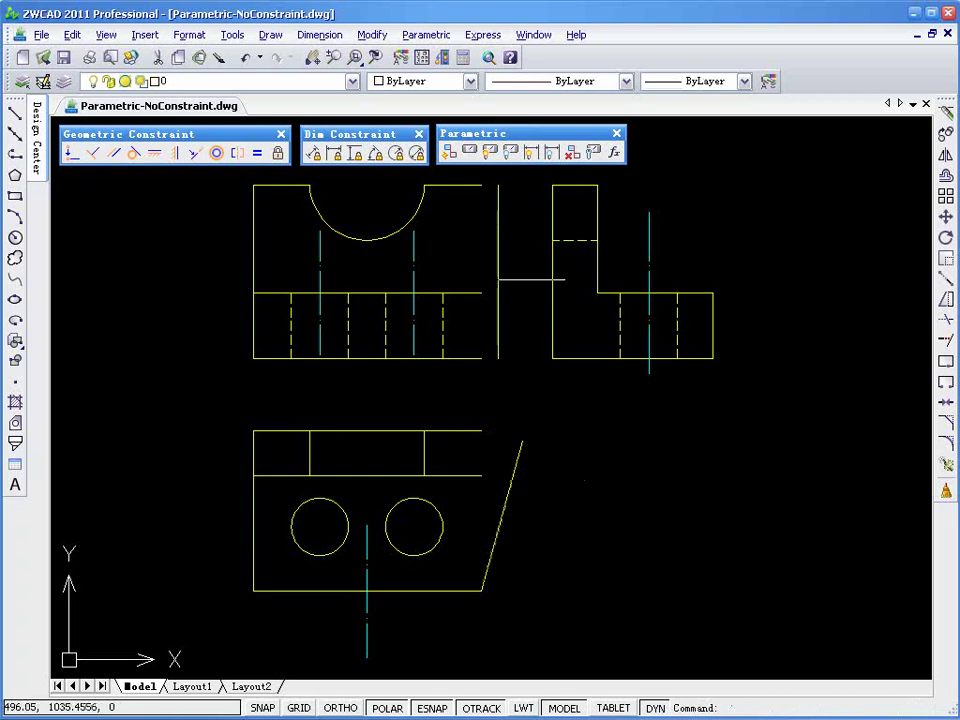
click(248, 59)
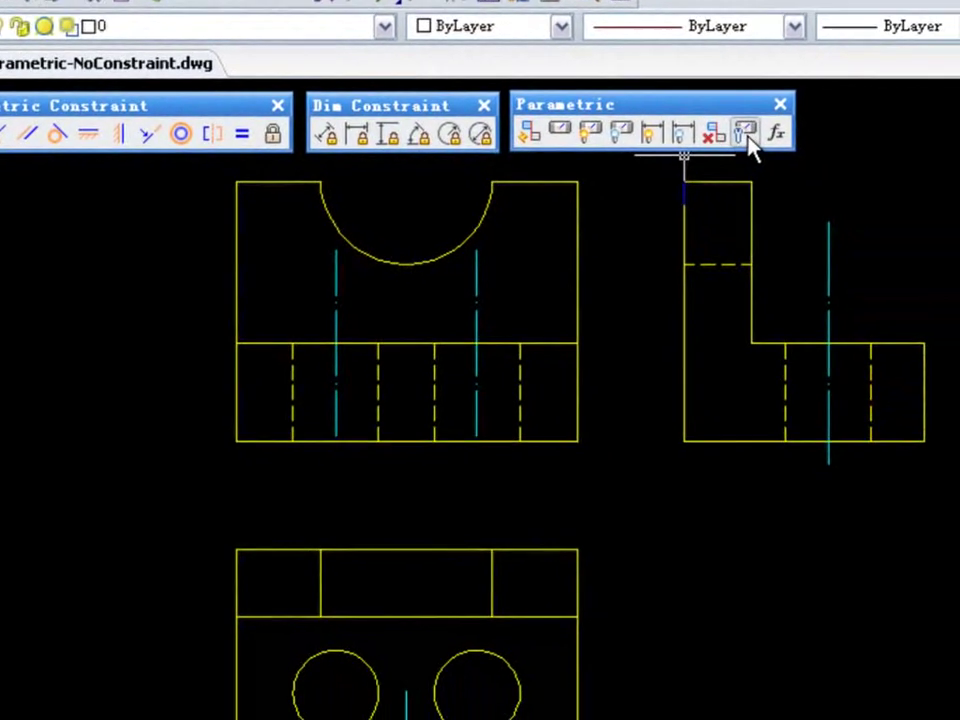
Toggle the Perpend and PArallel auto-constraint types off and back on in the constraint settings, and accept the settings.
click(748, 138)
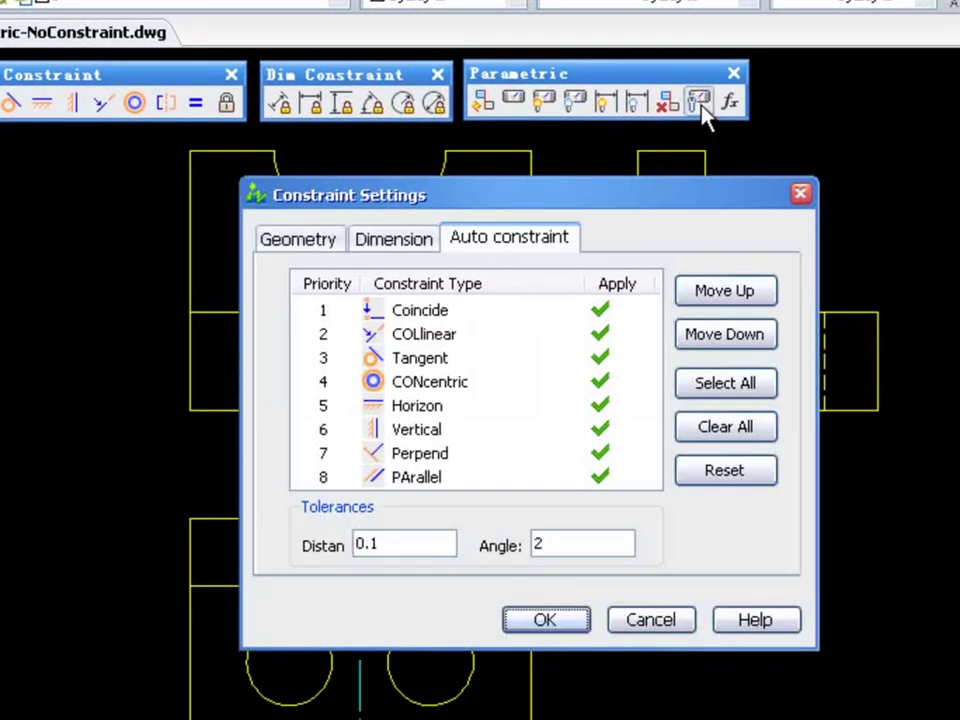
click(598, 453)
click(603, 477)
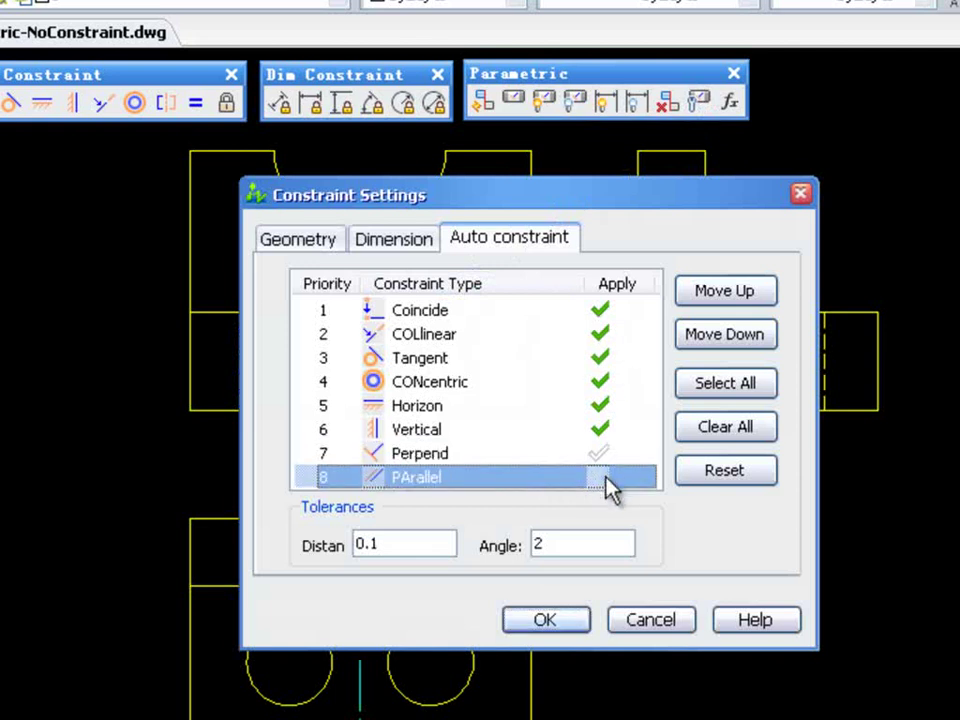
click(599, 454)
click(603, 477)
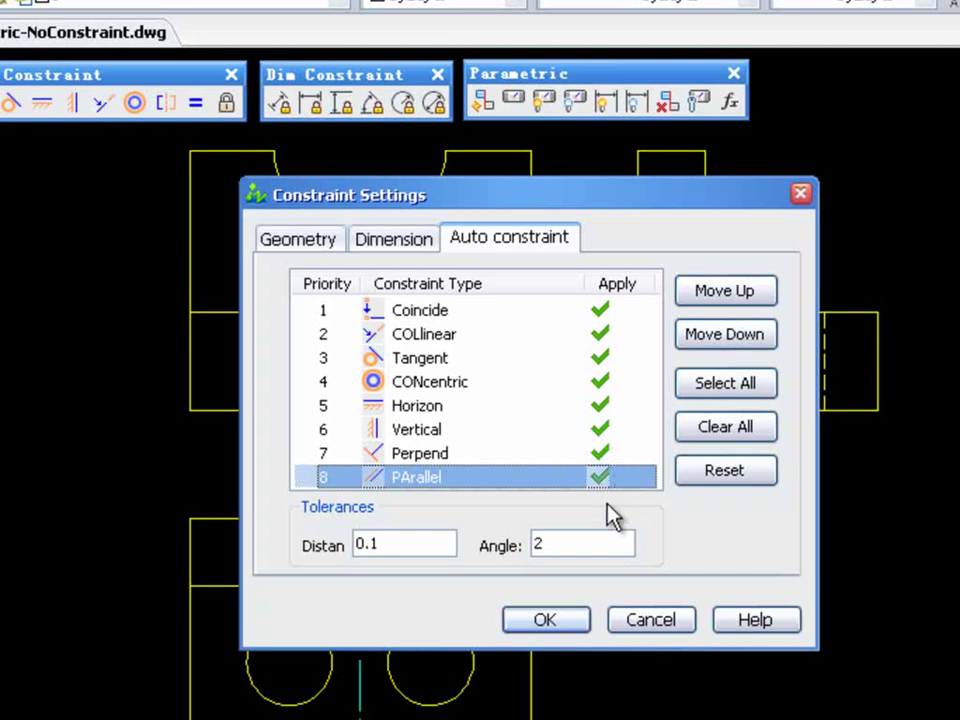
click(540, 620)
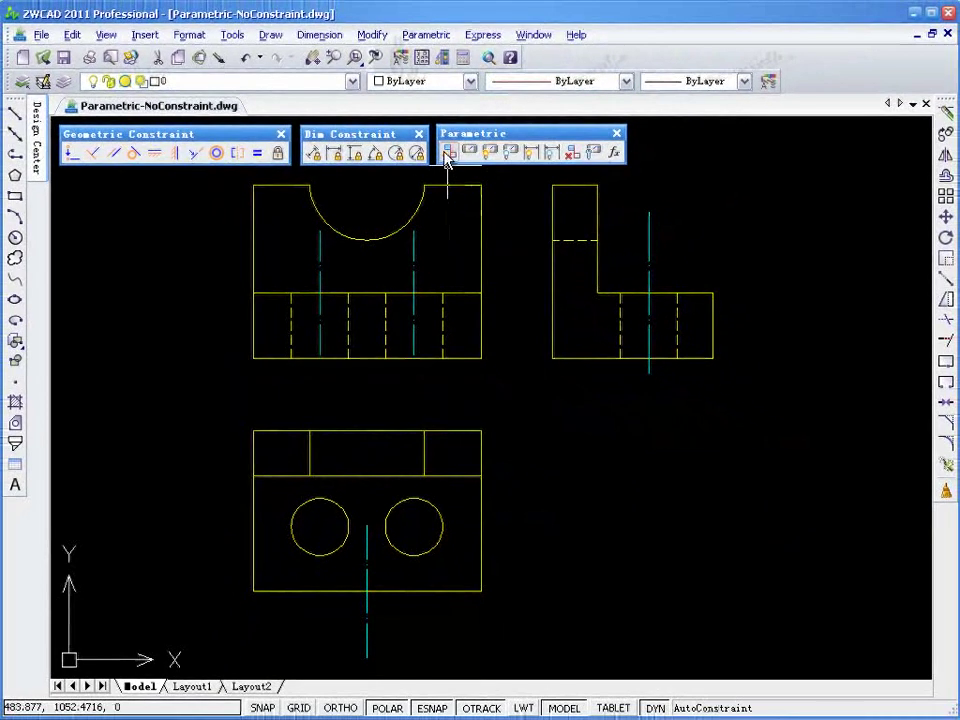
Apply automatic geometric constraints to all the geometry of the front, side and top views.
click(450, 158)
click(760, 658)
click(161, 177)
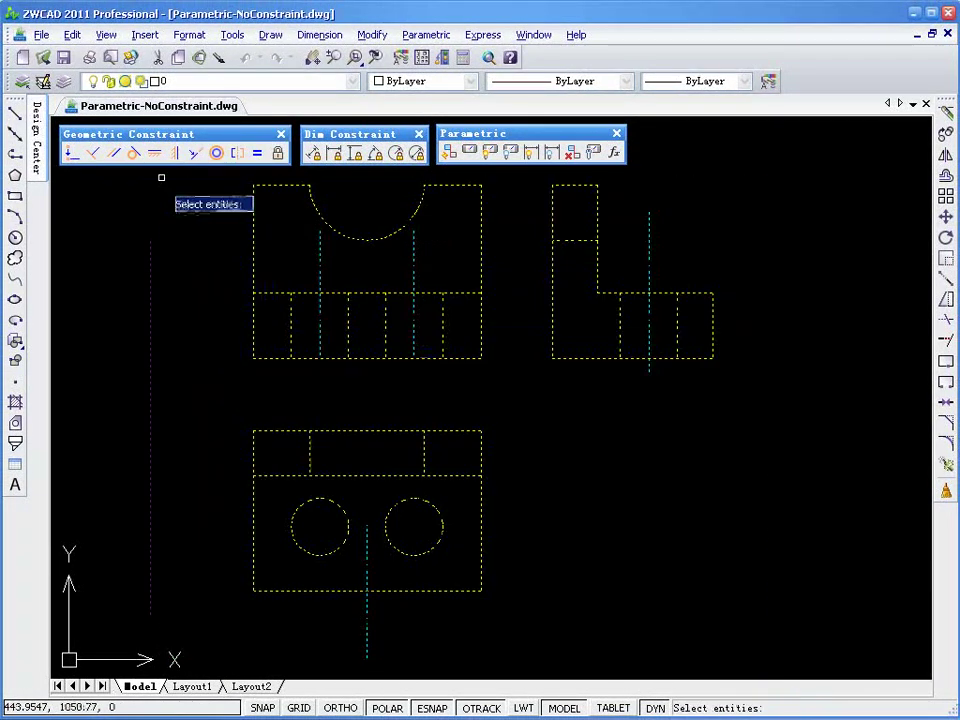
key(Return)
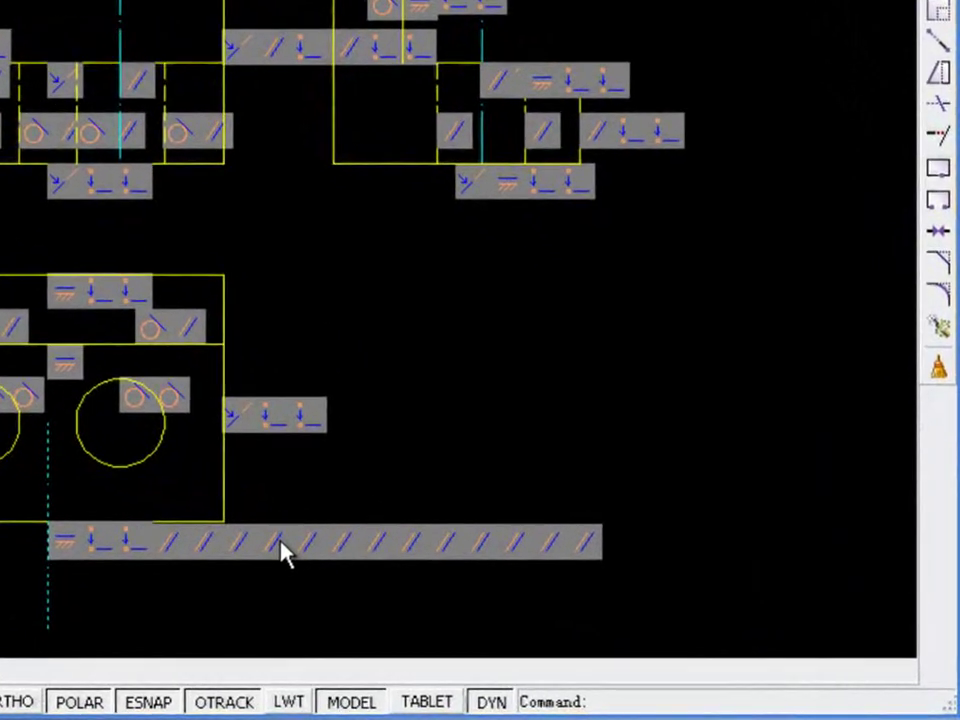
Toggle the display of all geometric constraint bars and leave them hidden across the three views.
right_click(298, 542)
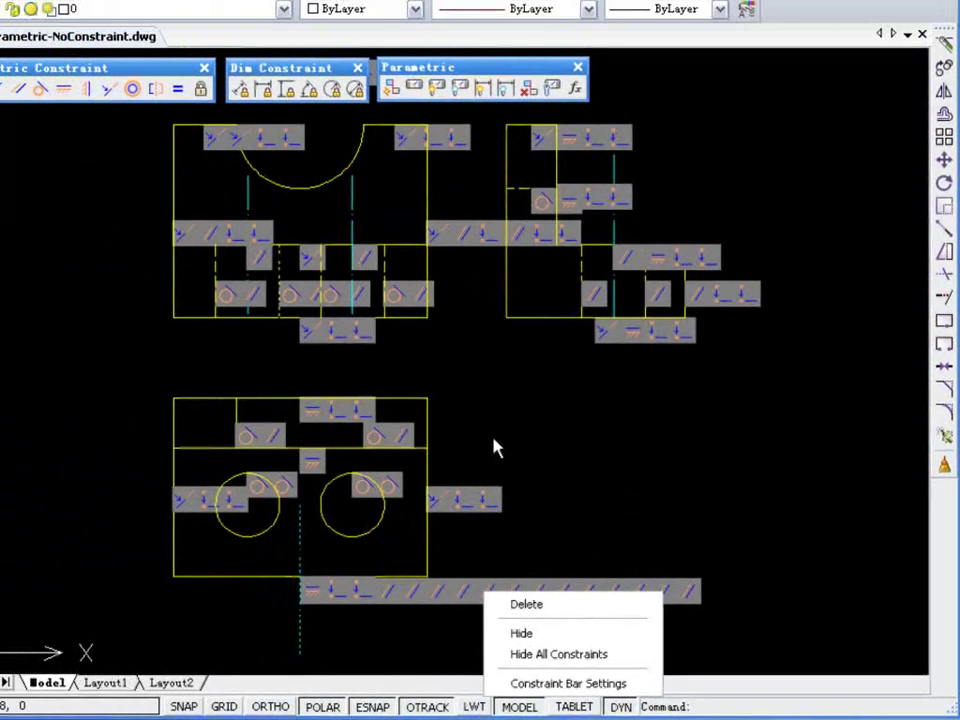
click(399, 354)
click(353, 368)
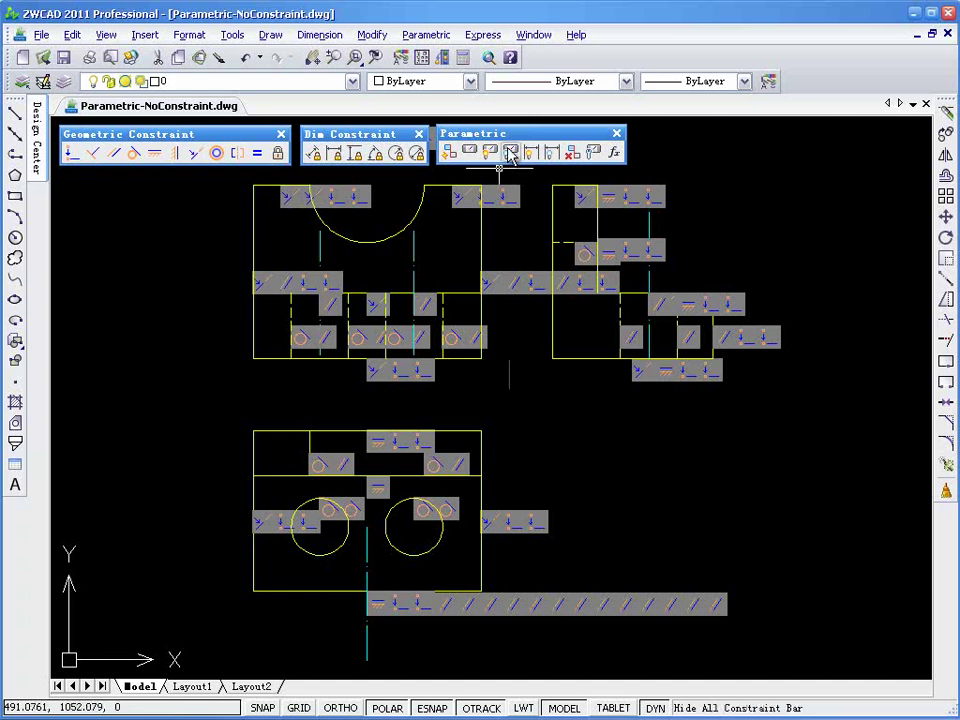
click(510, 150)
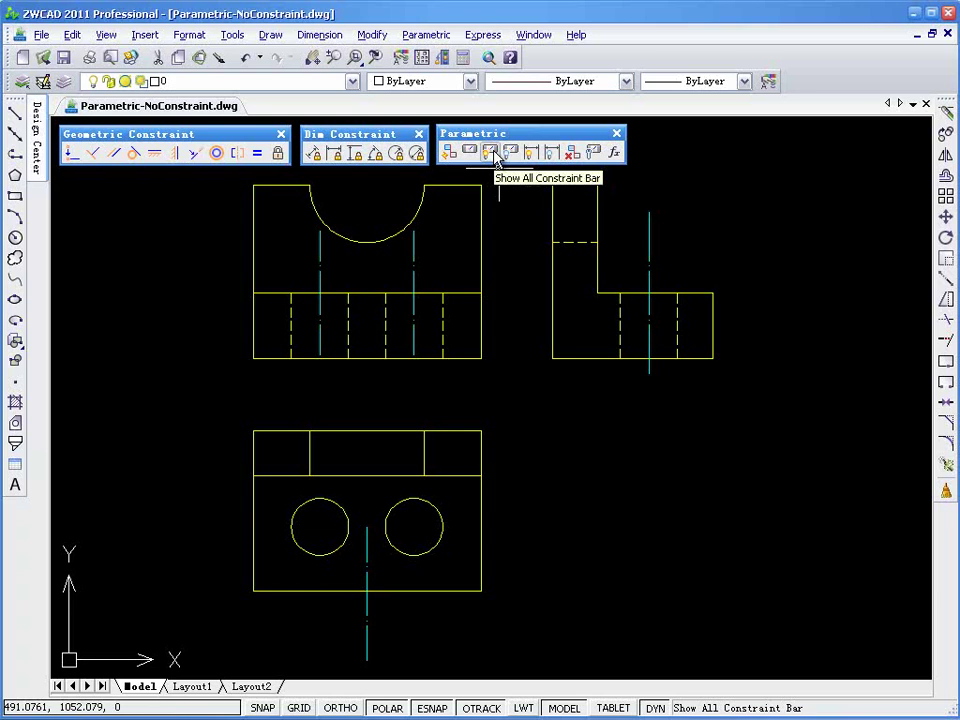
click(491, 153)
click(510, 150)
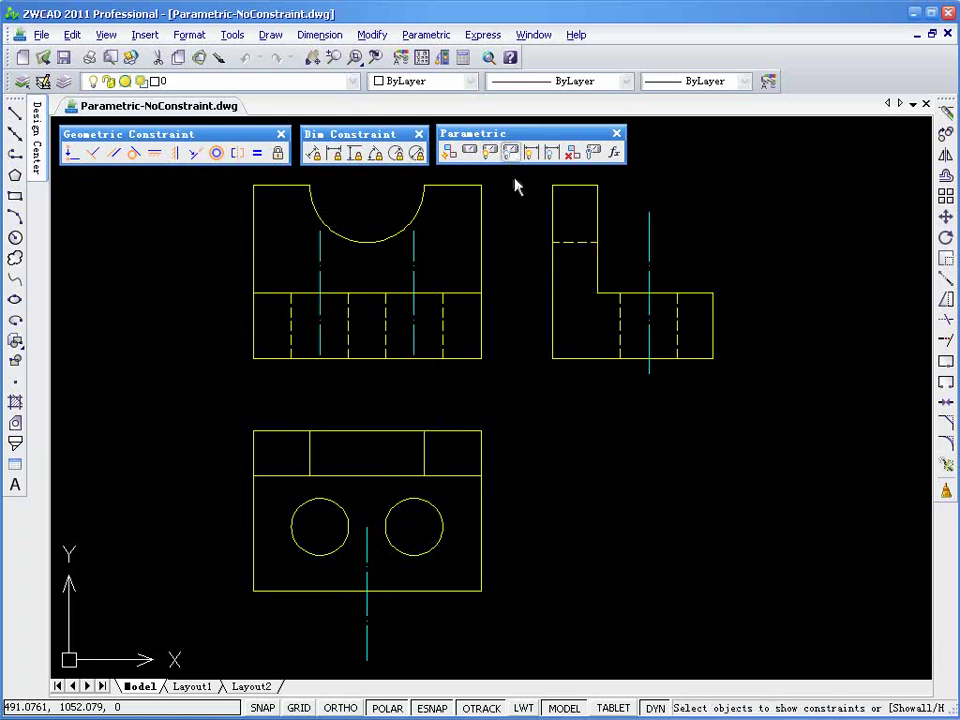
Test the constraints by moving the front view's right edge to the right and back to about its original position.
click(510, 208)
click(476, 272)
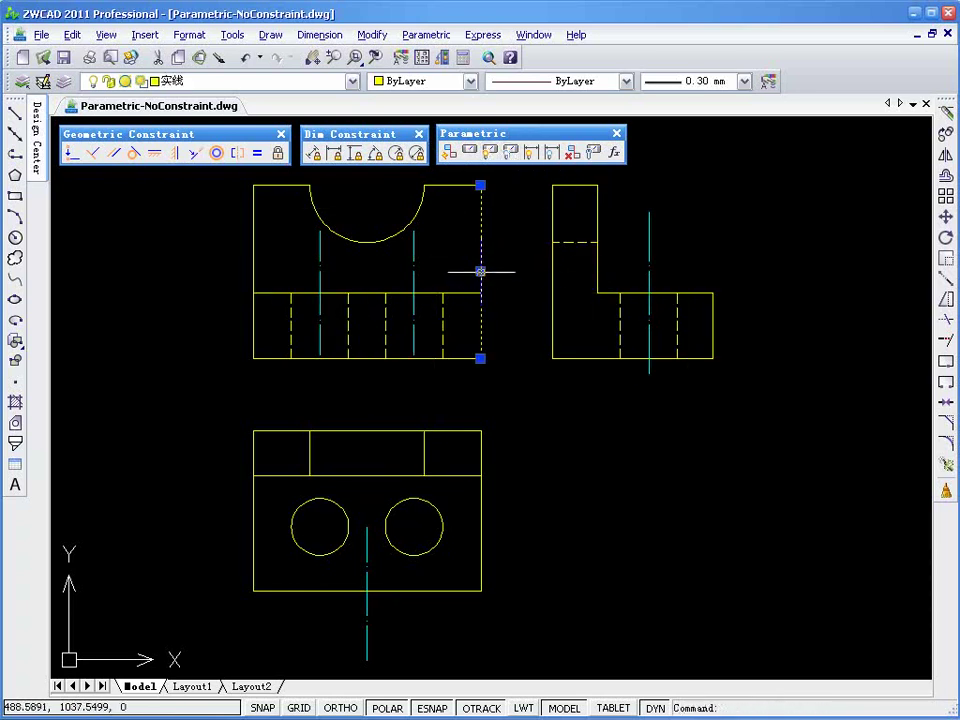
click(517, 271)
click(517, 271)
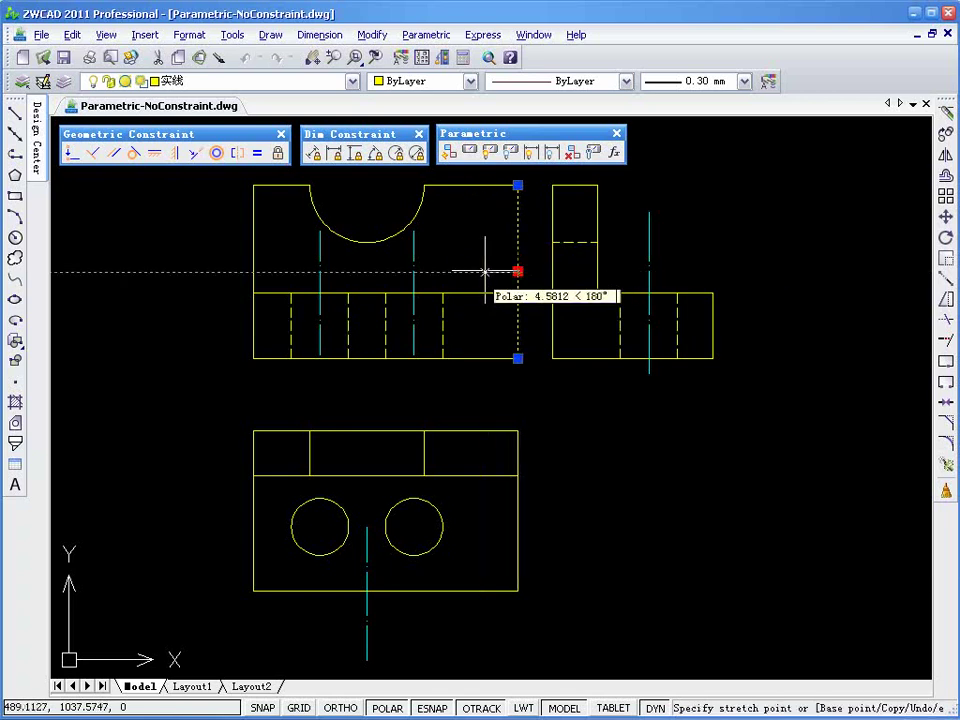
click(479, 271)
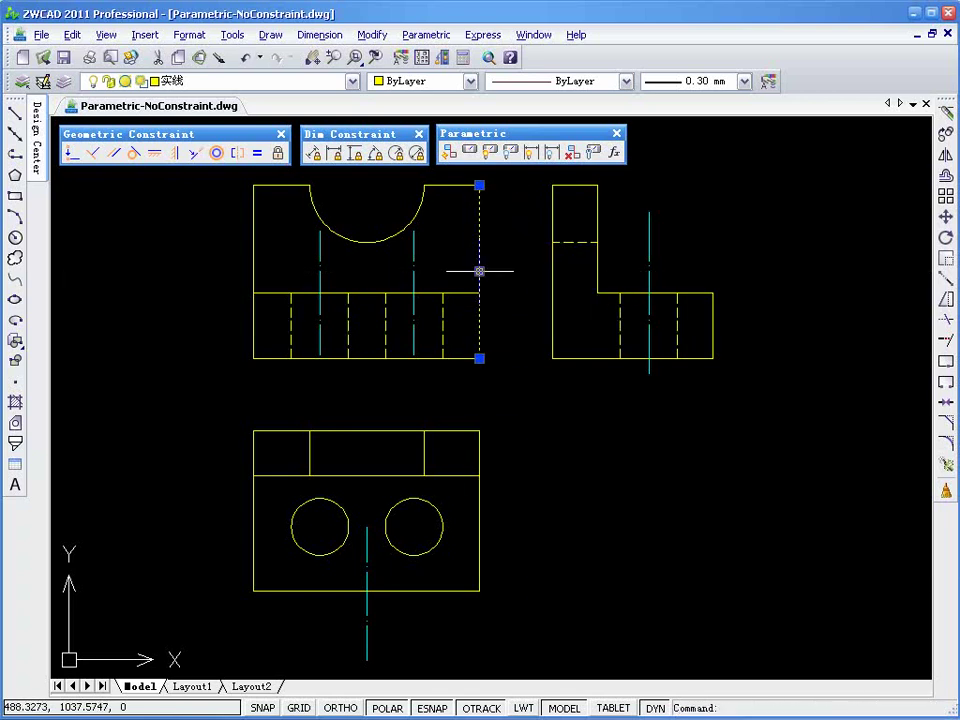
click(598, 388)
key(Escape)
key(Escape)
Test the constraints by moving the side view's bottom edge down and back up to about its original position.
click(594, 358)
click(632, 358)
click(632, 383)
click(632, 383)
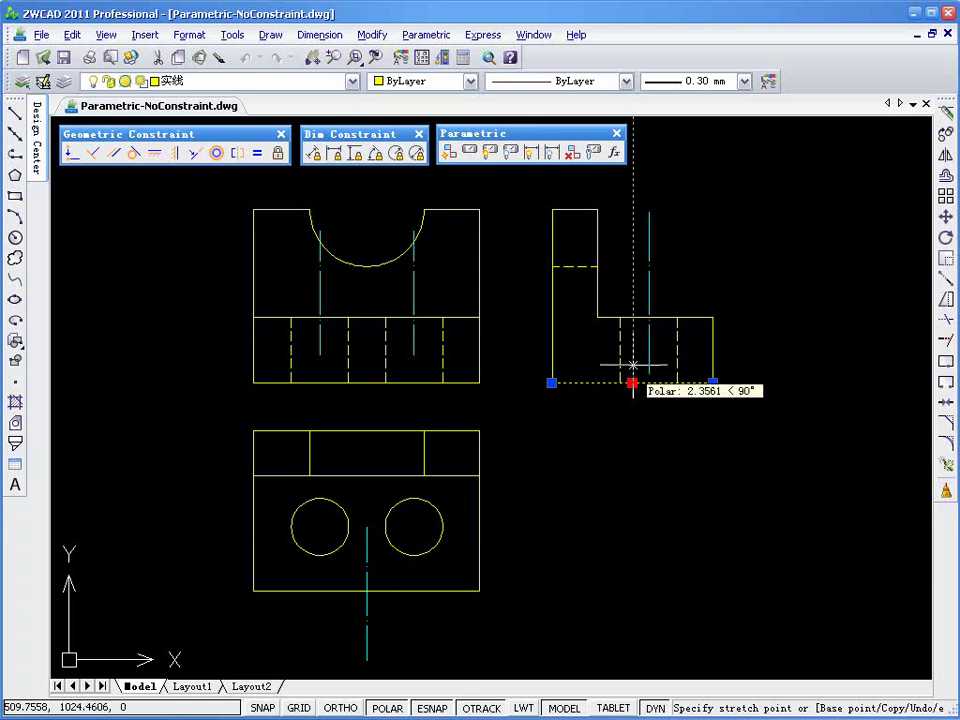
click(632, 357)
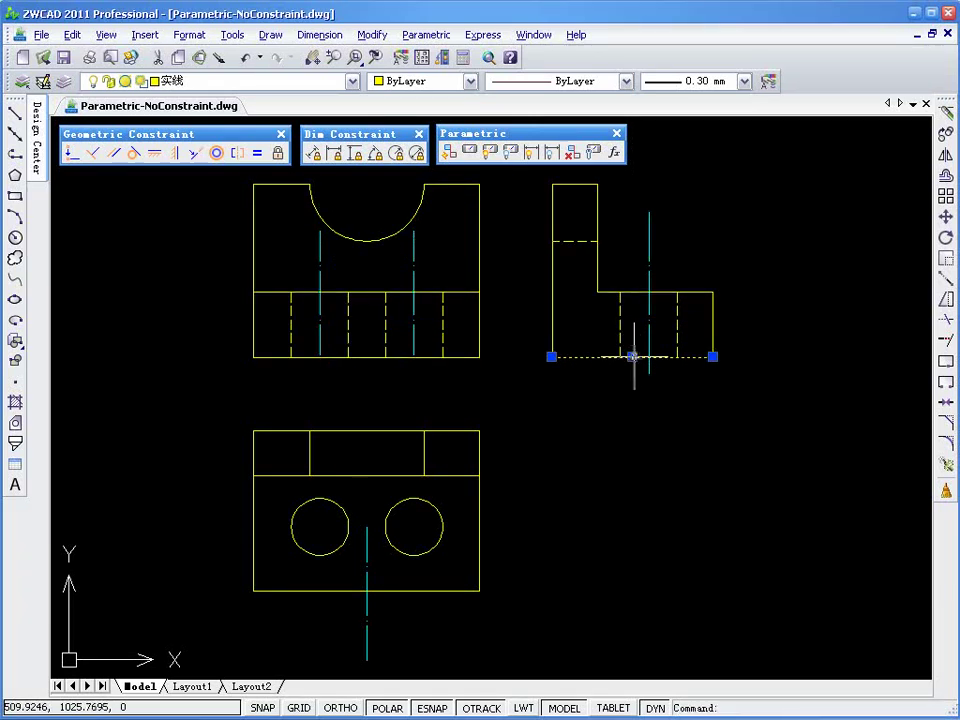
key(Escape)
Apply an Equal constraint between the two top edge segments on either side of the front view's arc.
middle_drag(570, 349, 566, 369)
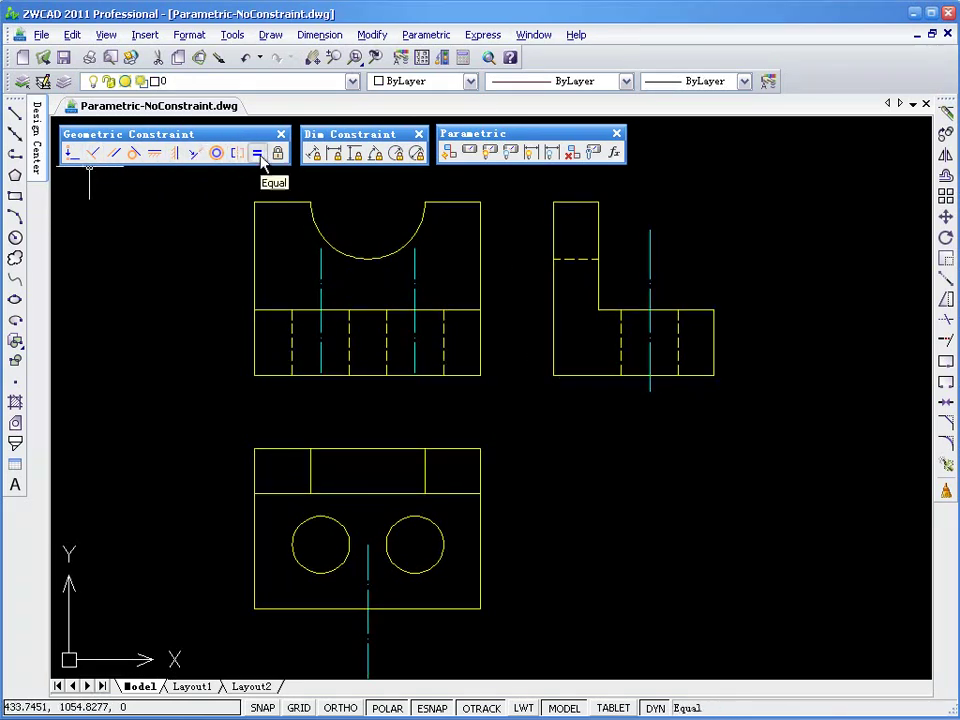
click(258, 153)
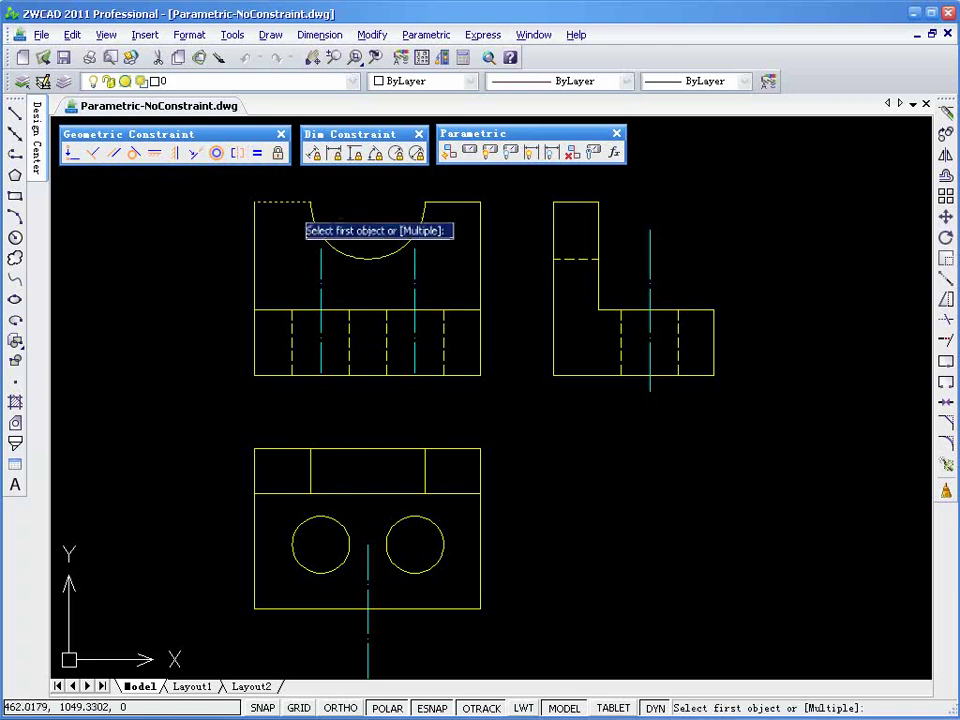
click(290, 201)
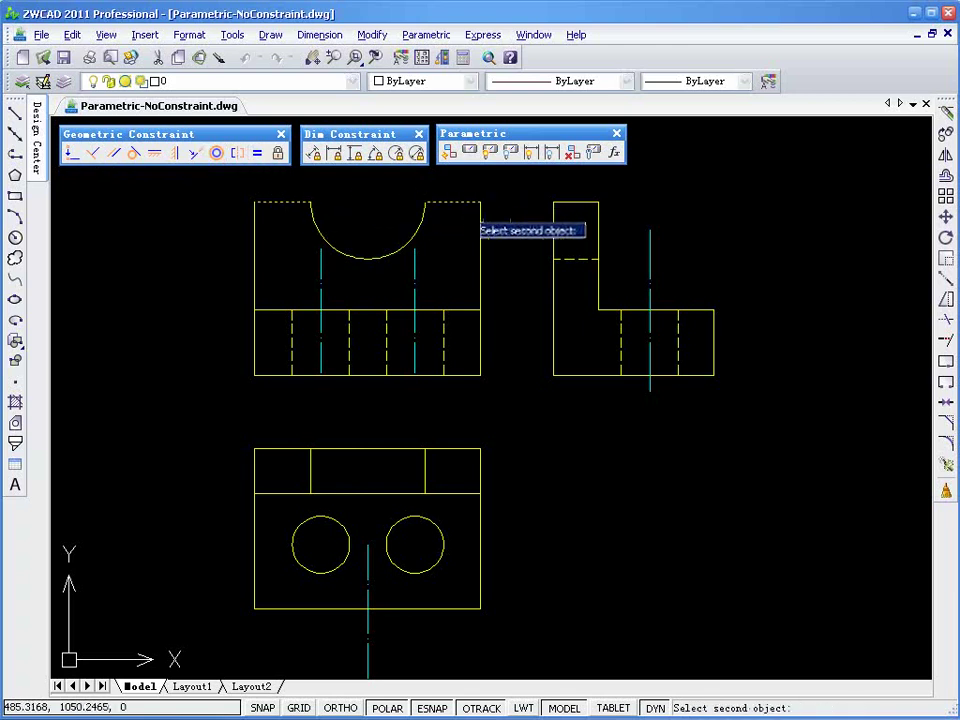
click(463, 203)
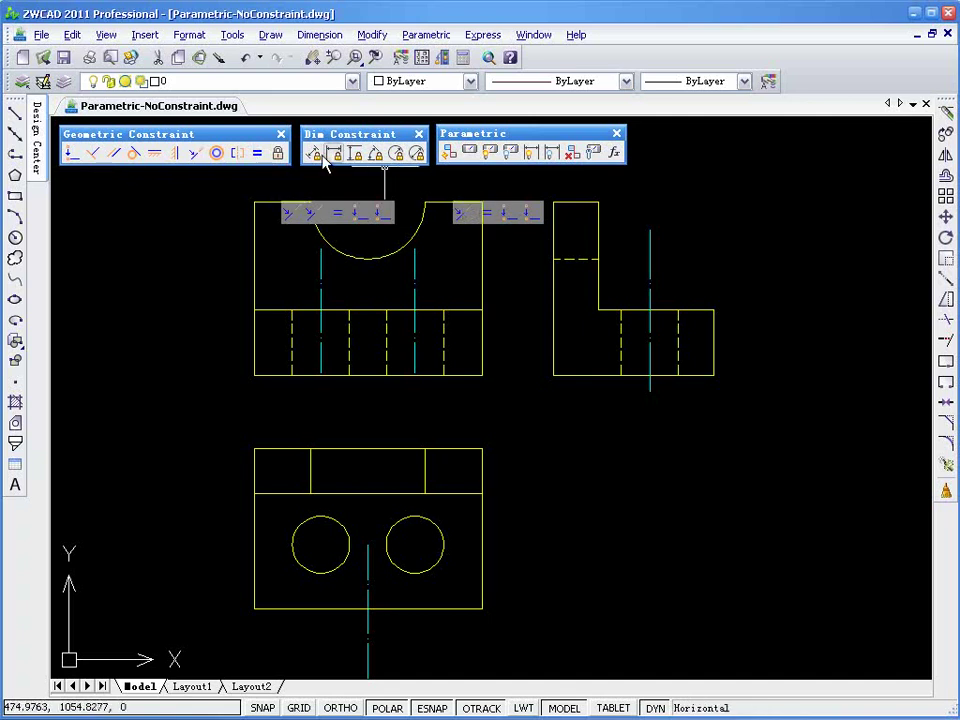
Apply an Equal constraint between the top view's right edge and the side view's bottom edge.
click(258, 153)
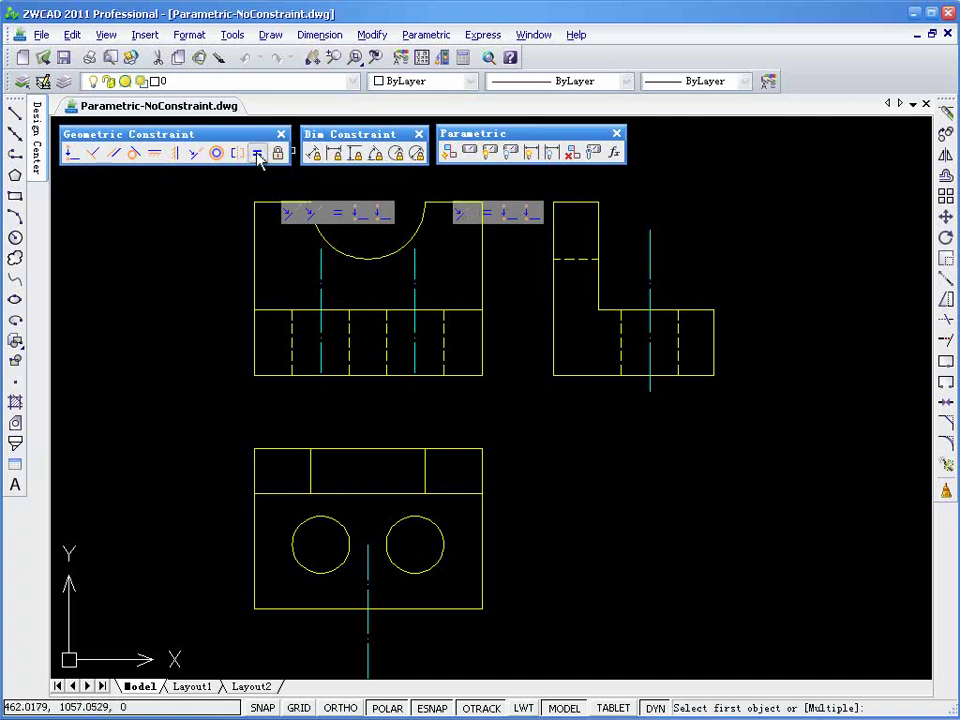
click(482, 478)
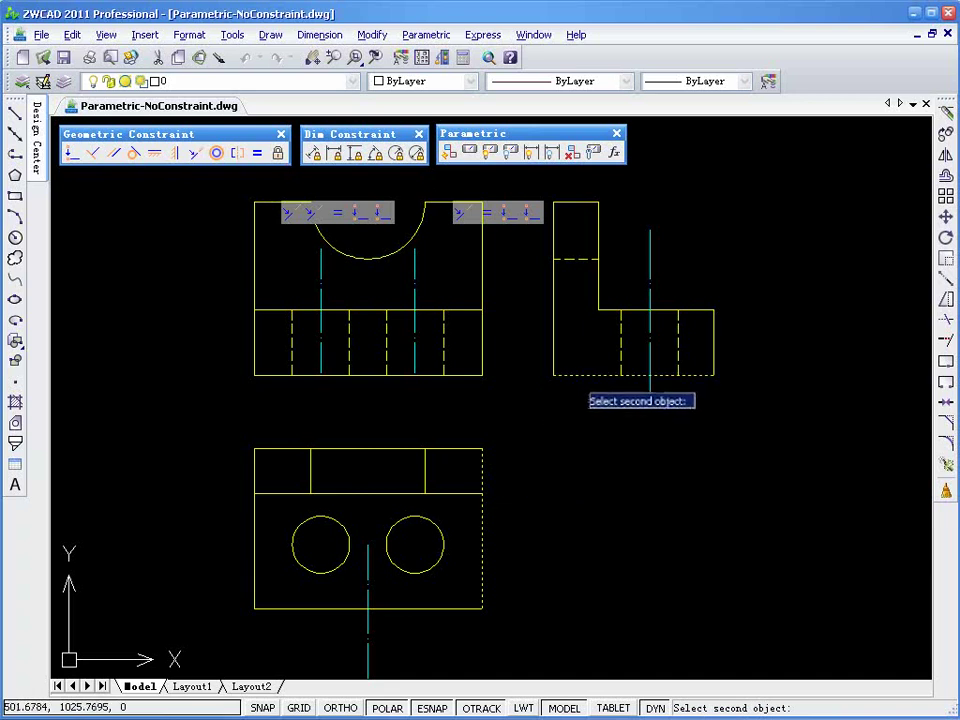
click(573, 377)
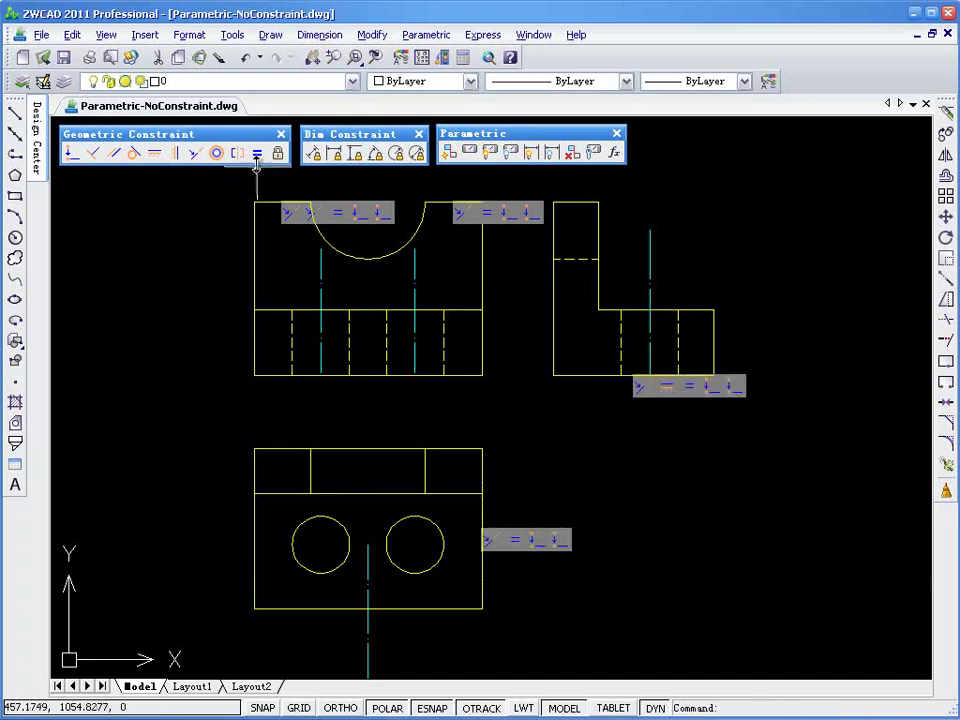
Apply an Equal constraint between the top view's right short vertical line and the side view's top edge.
click(257, 155)
click(425, 470)
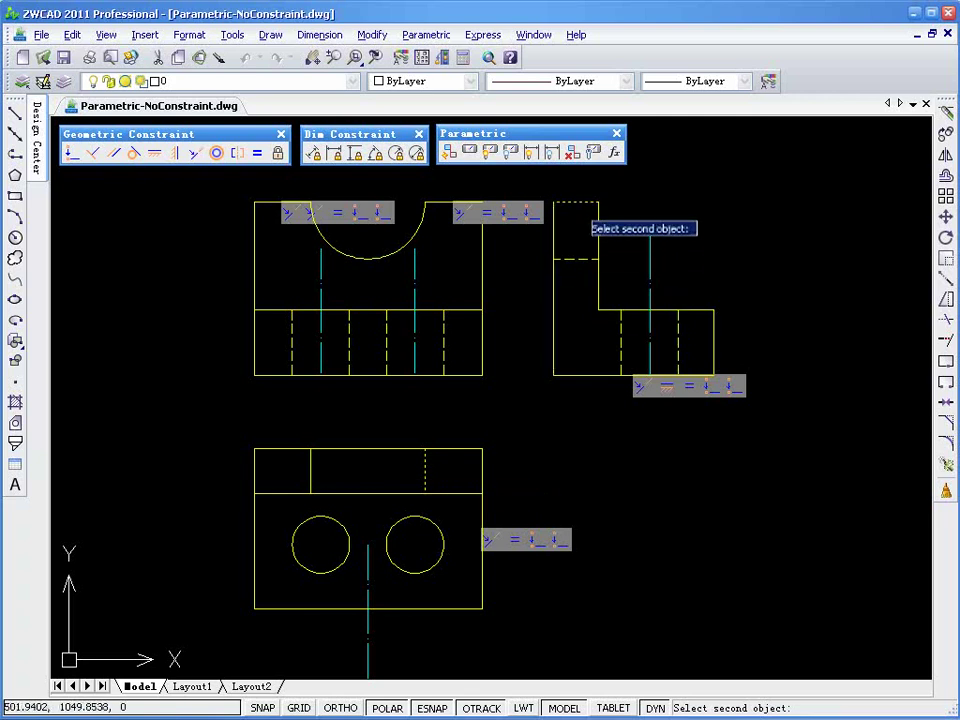
click(576, 203)
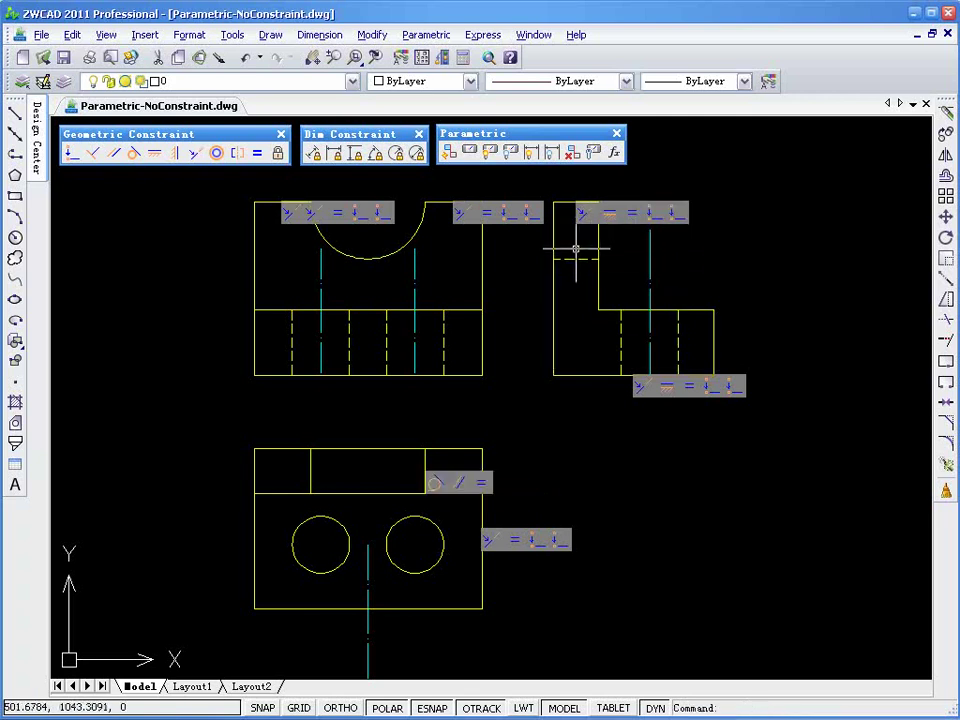
Test the Equal constraints by moving the front view's right edge outward and back to about its original position.
click(483, 292)
click(481, 288)
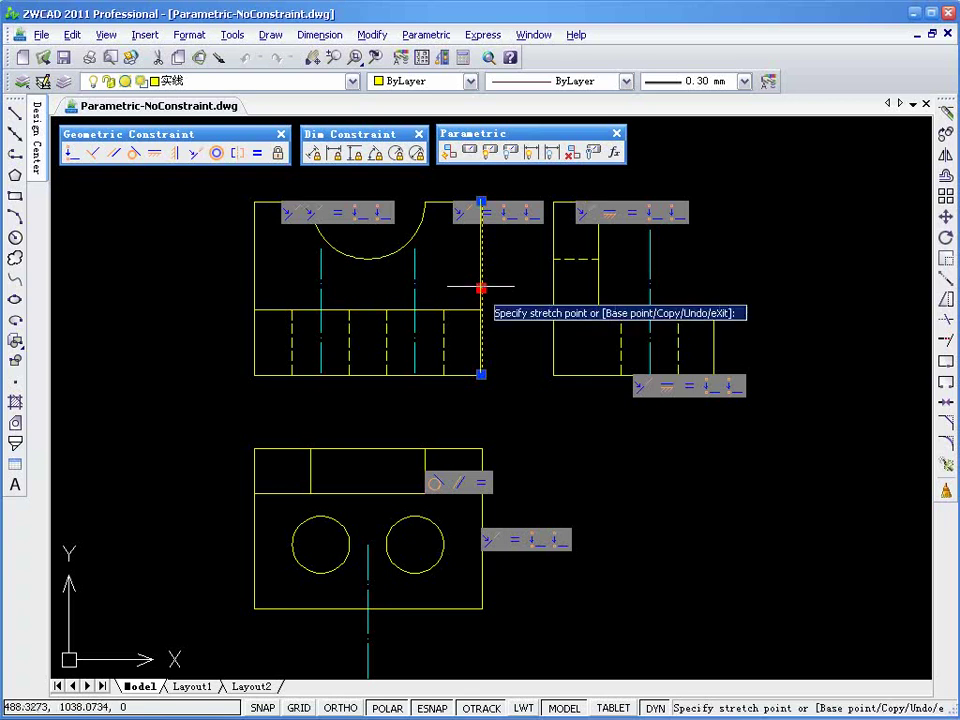
click(509, 288)
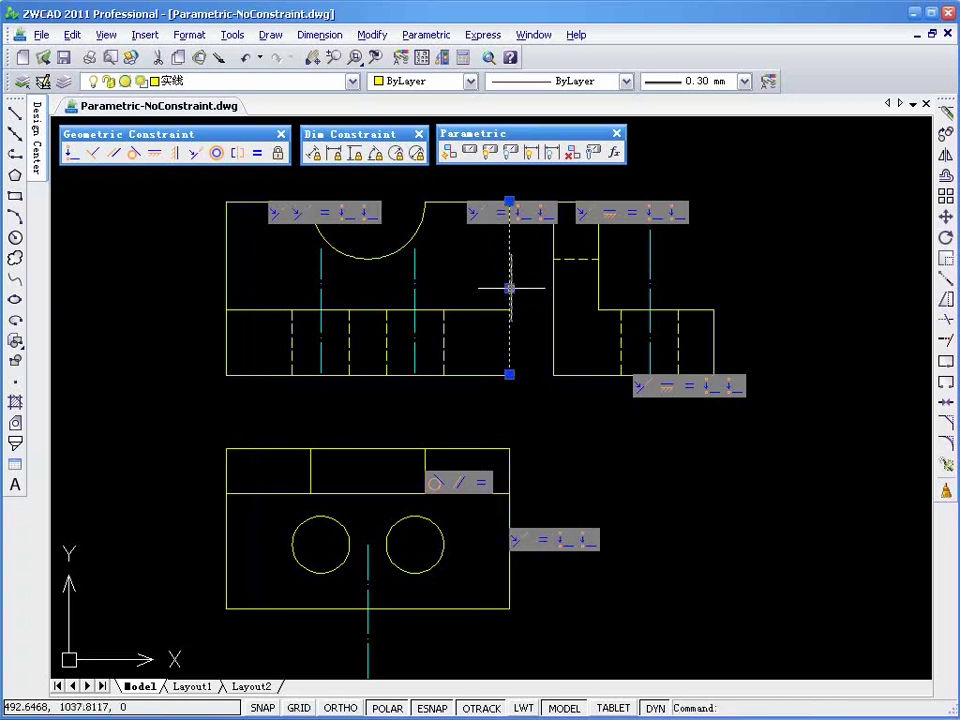
click(509, 288)
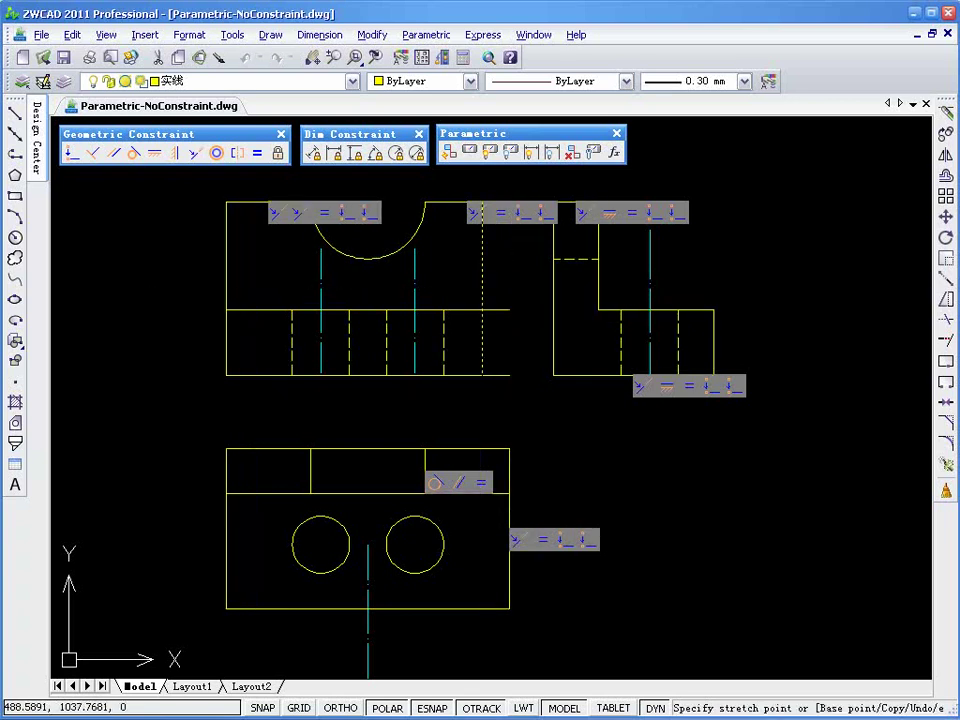
click(482, 288)
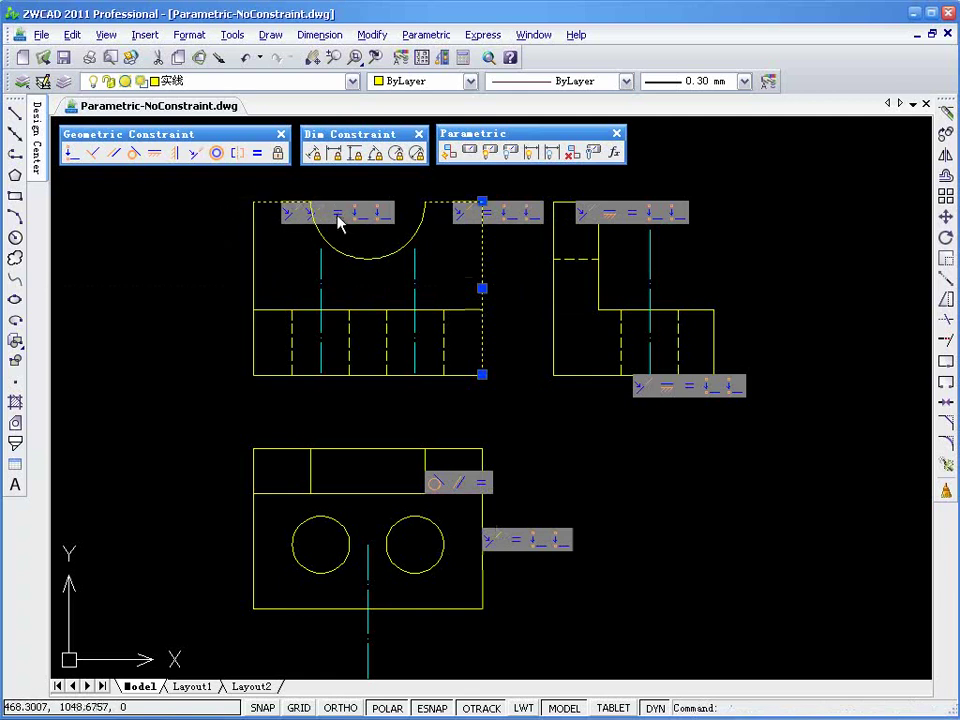
Hide all constraint markers and make the top view's two circles symmetric about the vertical centerline between them.
click(510, 153)
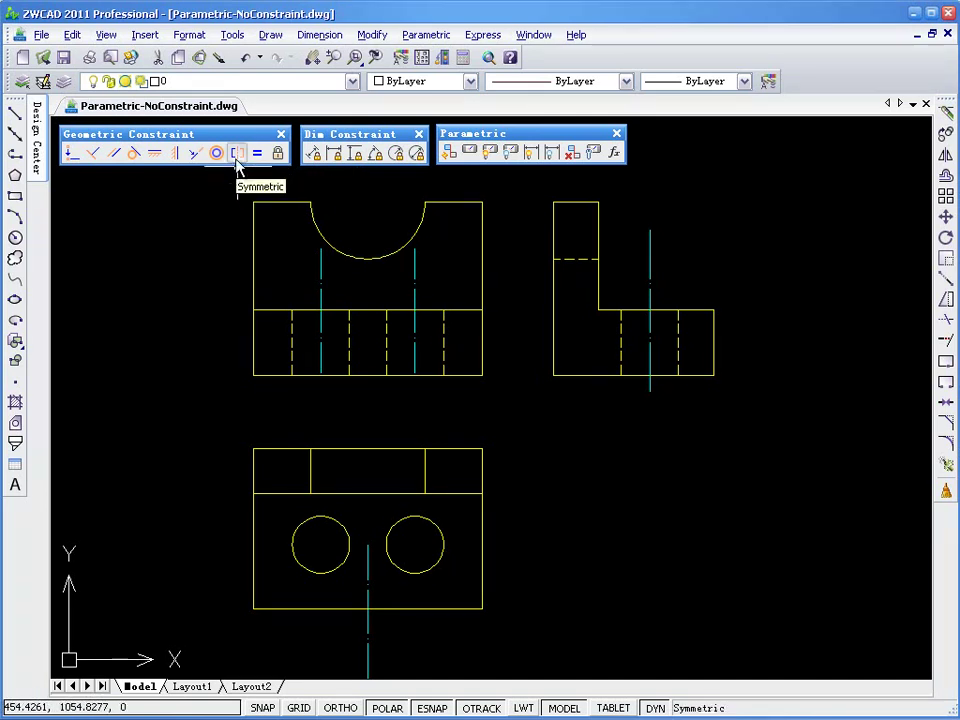
click(236, 157)
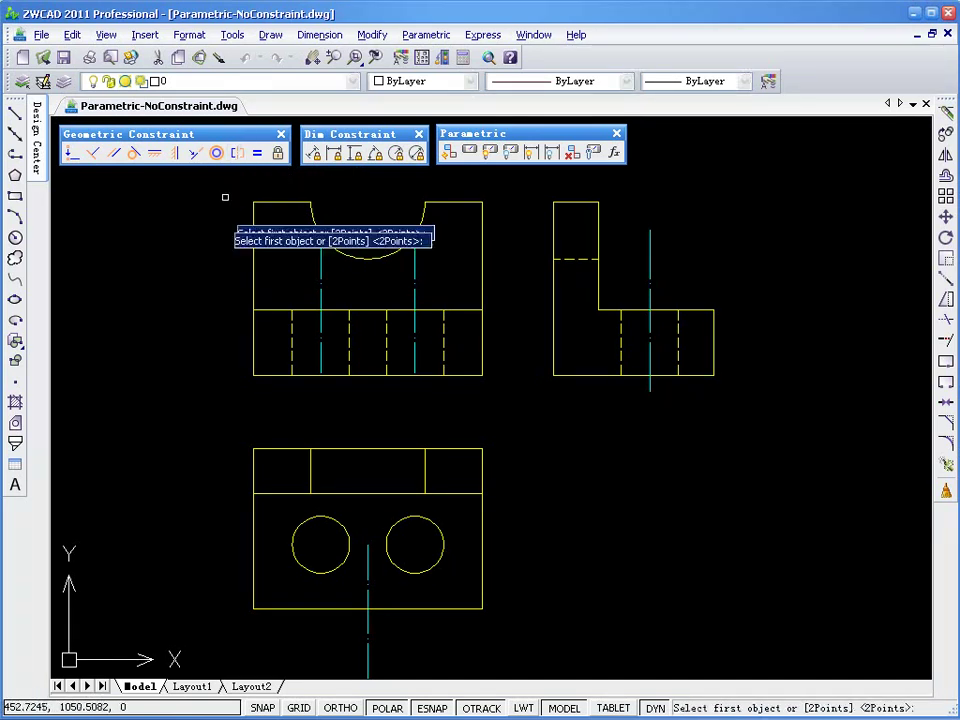
click(445, 549)
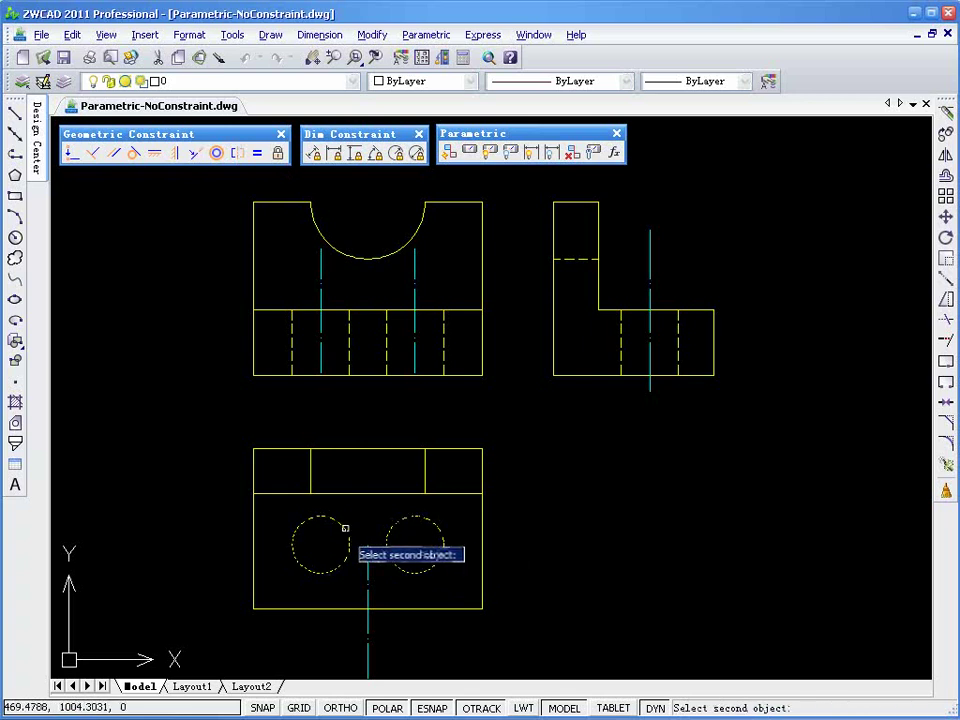
click(368, 576)
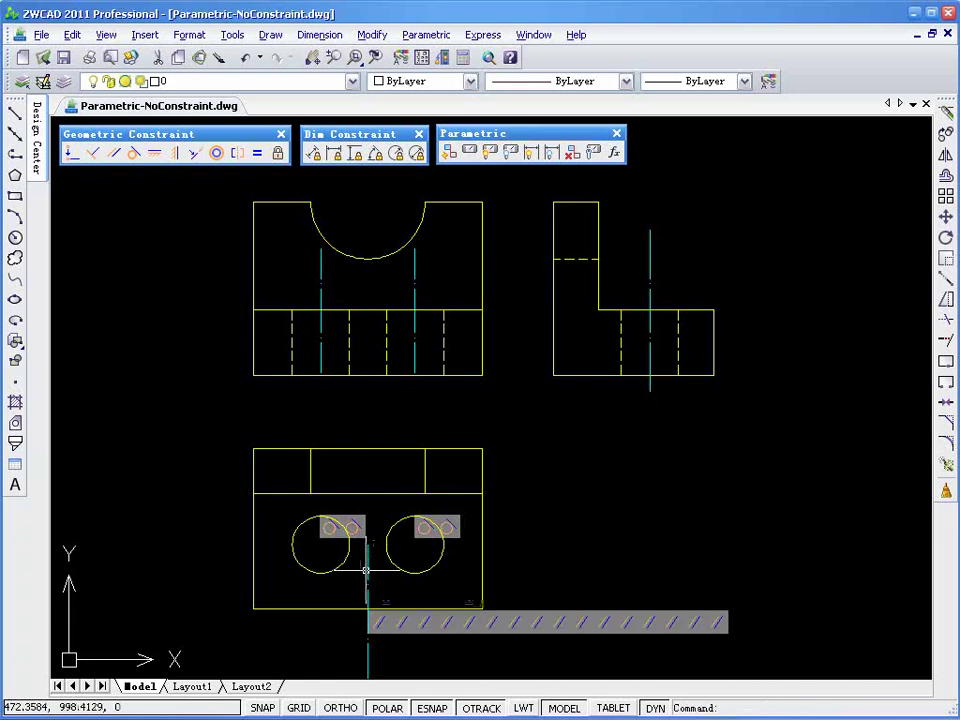
Make the side view's two dashed hole lines symmetric about their centerline, and hide all constraint markers.
click(257, 152)
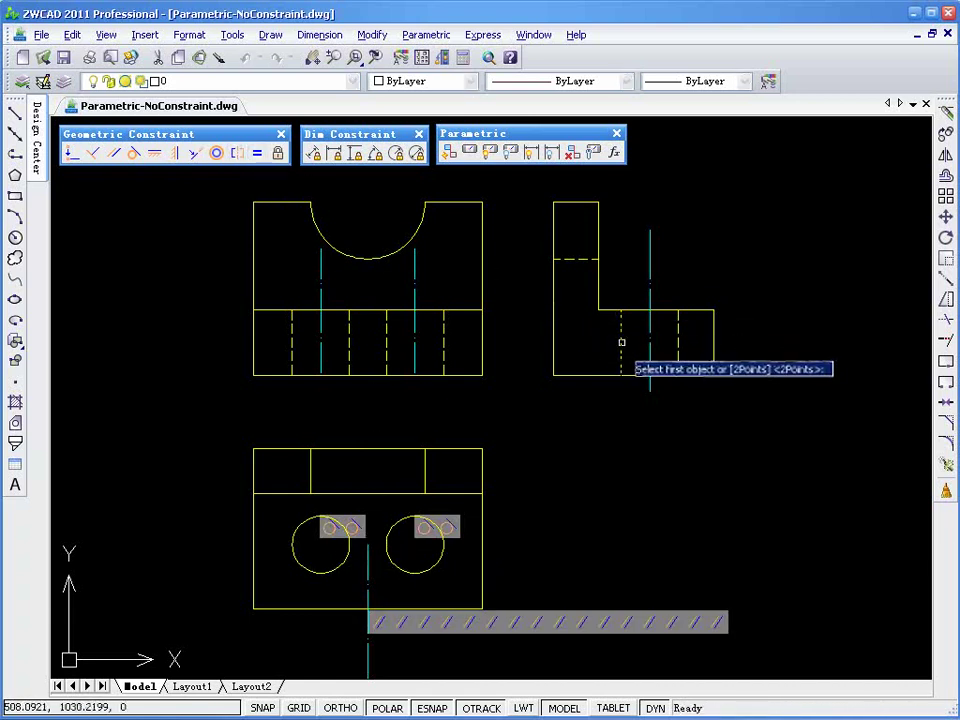
click(621, 340)
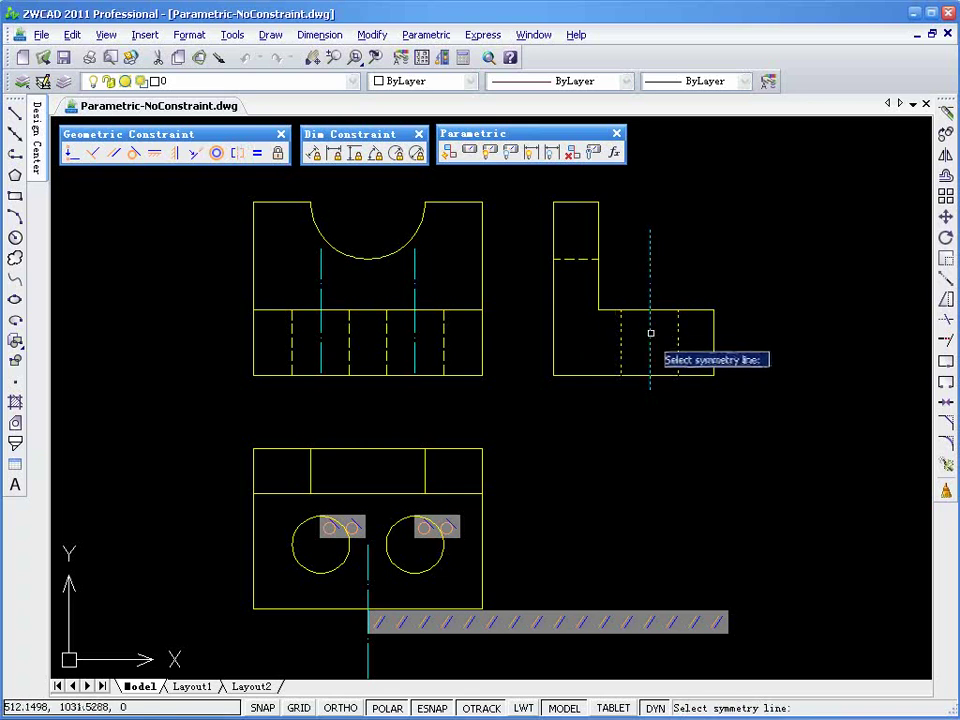
click(650, 359)
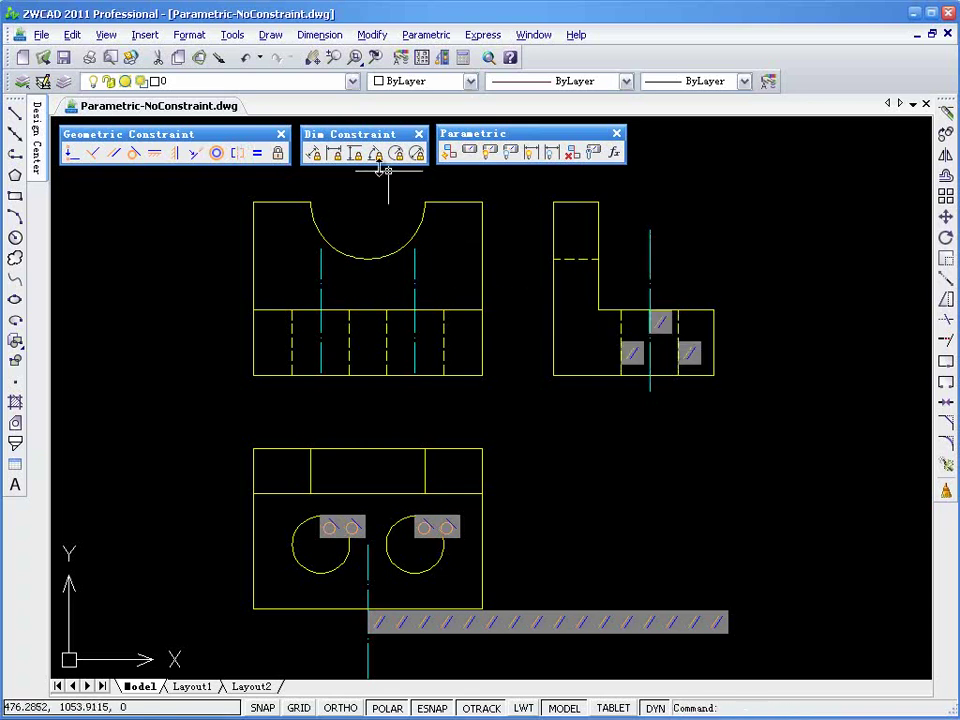
click(513, 154)
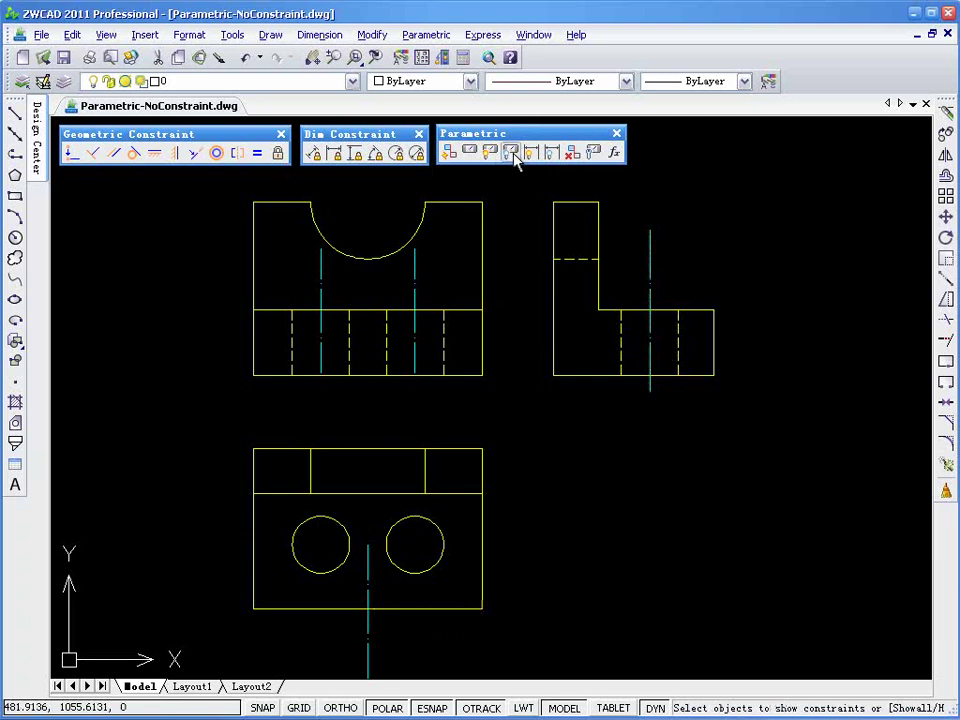
Test the circles' symmetry by moving the top view's right circle several times, leaving it slightly outward and lower than its original position.
click(453, 546)
click(435, 553)
click(414, 545)
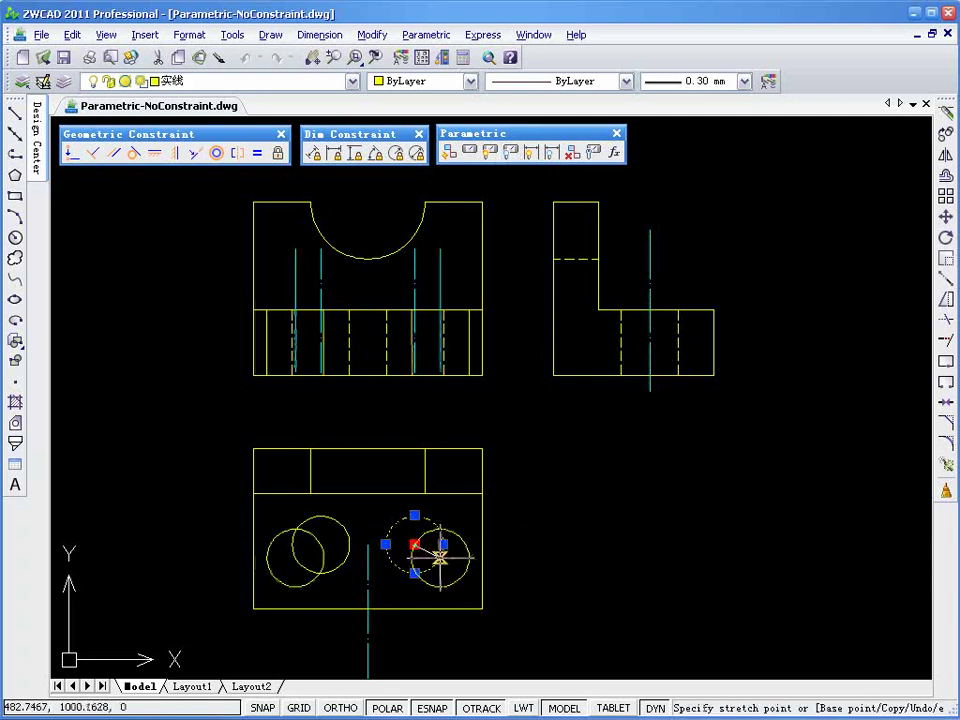
click(439, 556)
click(440, 557)
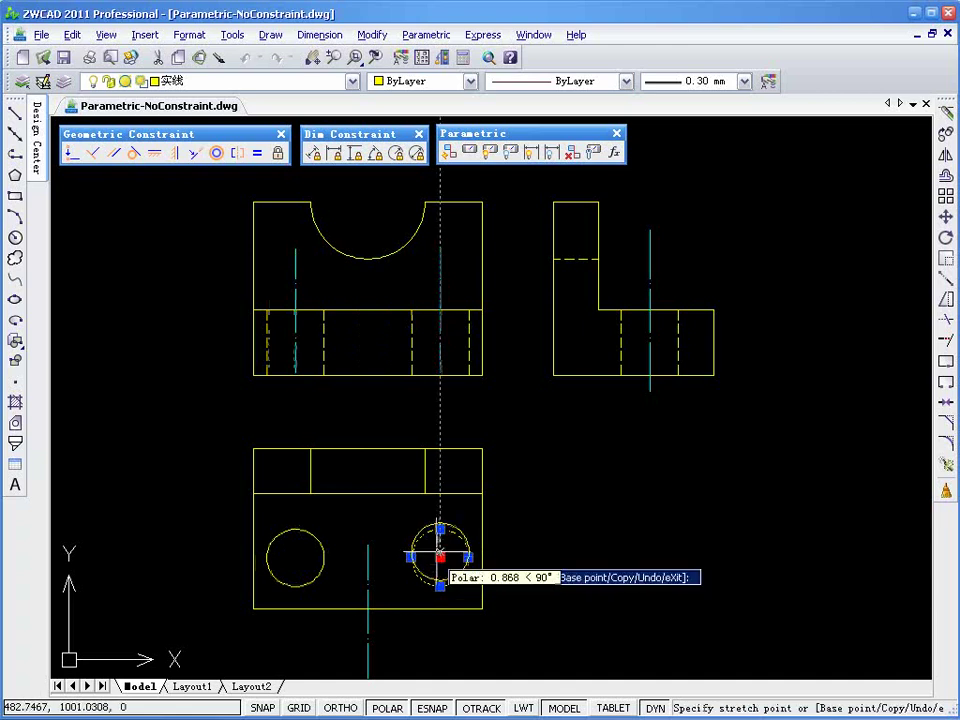
click(417, 540)
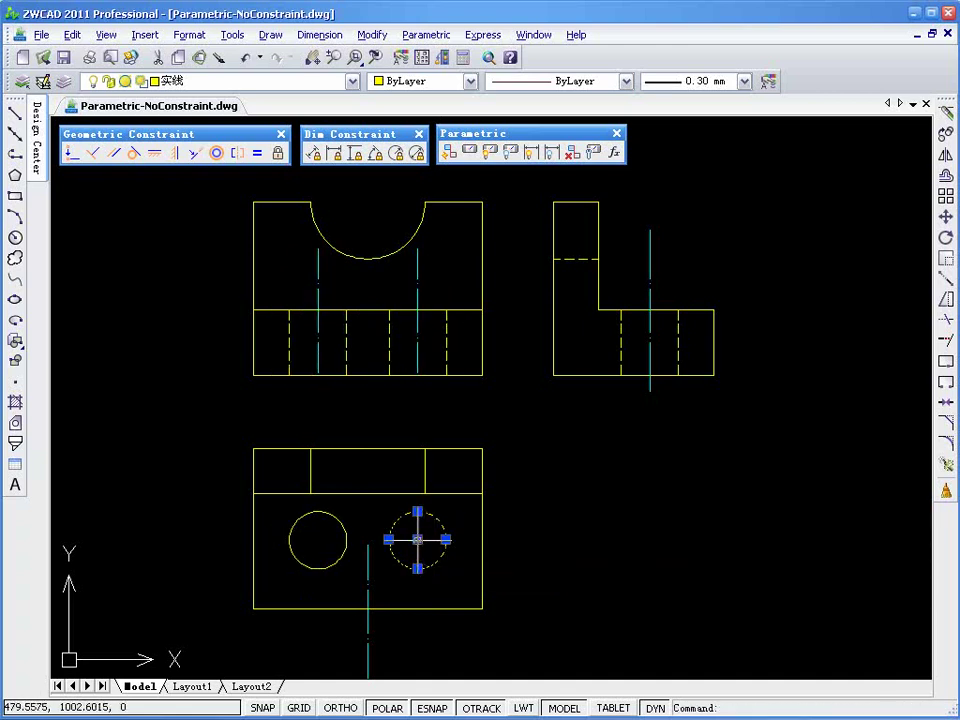
click(417, 540)
click(431, 563)
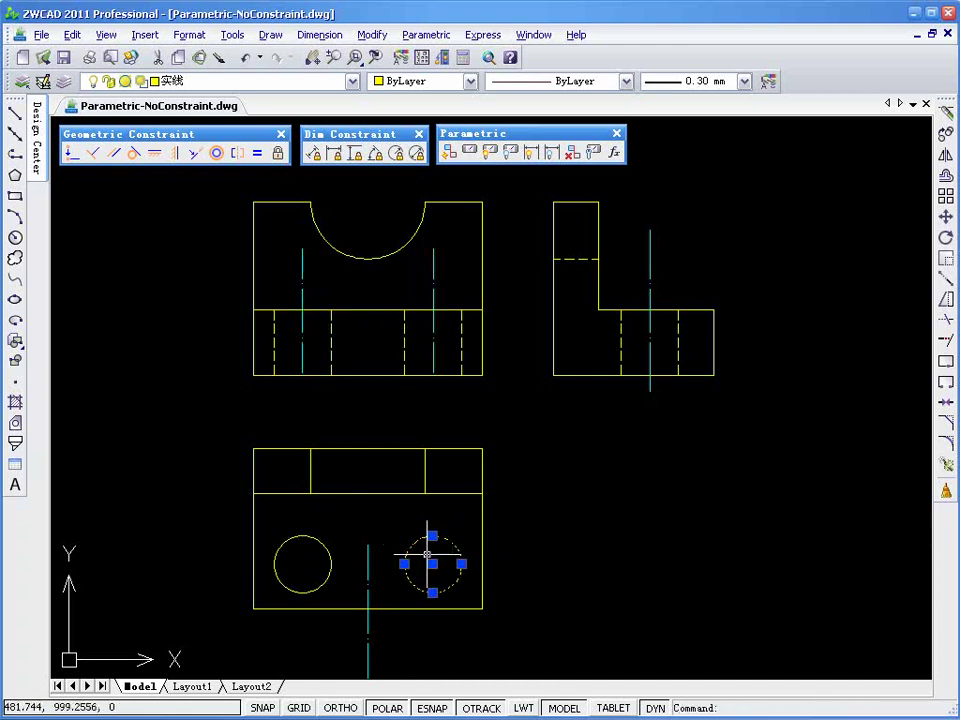
click(432, 564)
click(425, 564)
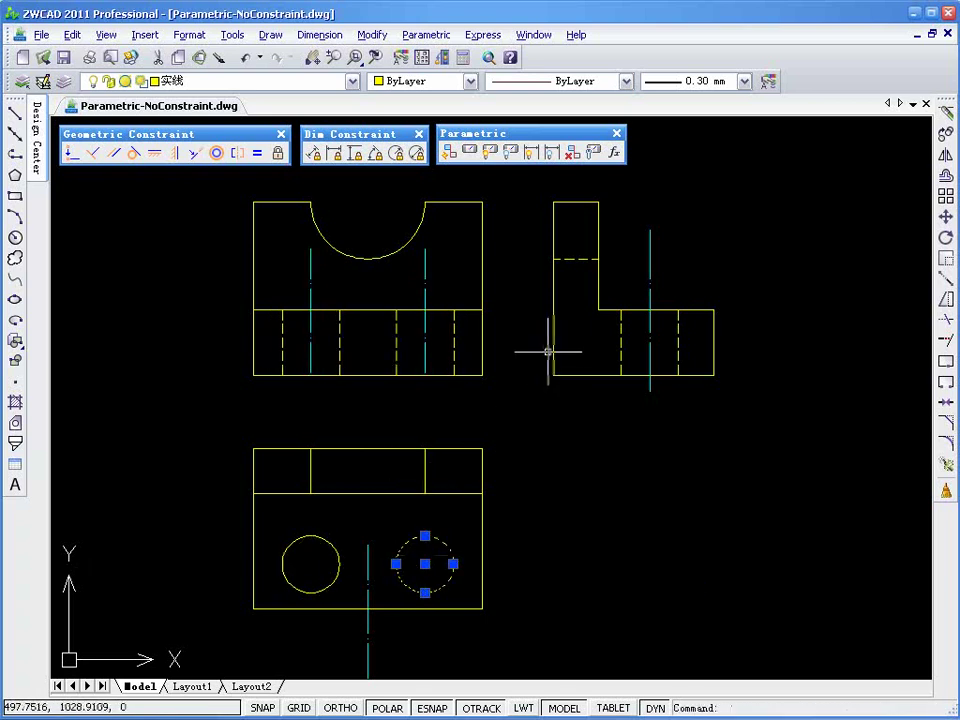
key(Escape)
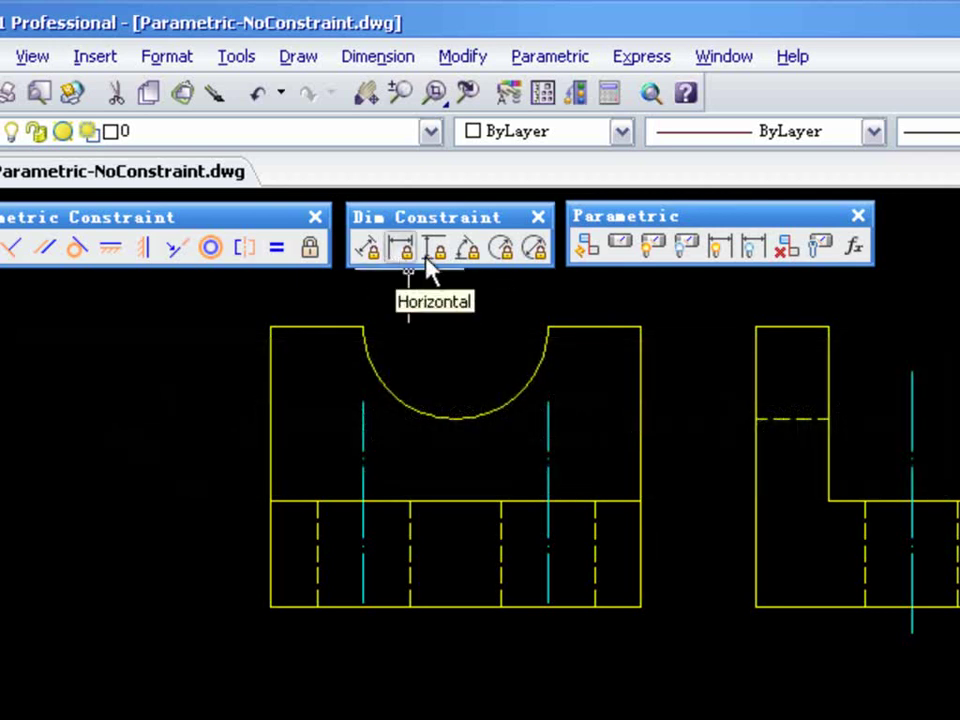
Add a radial dimensional constraint of 8 to the front view's arc.
click(502, 250)
click(485, 410)
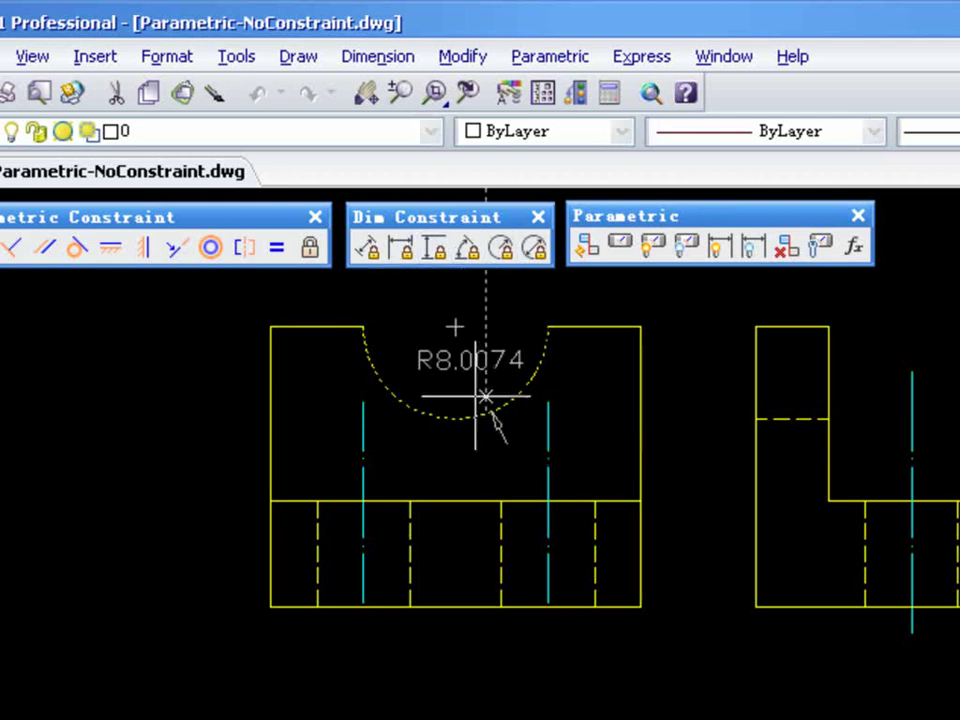
click(474, 405)
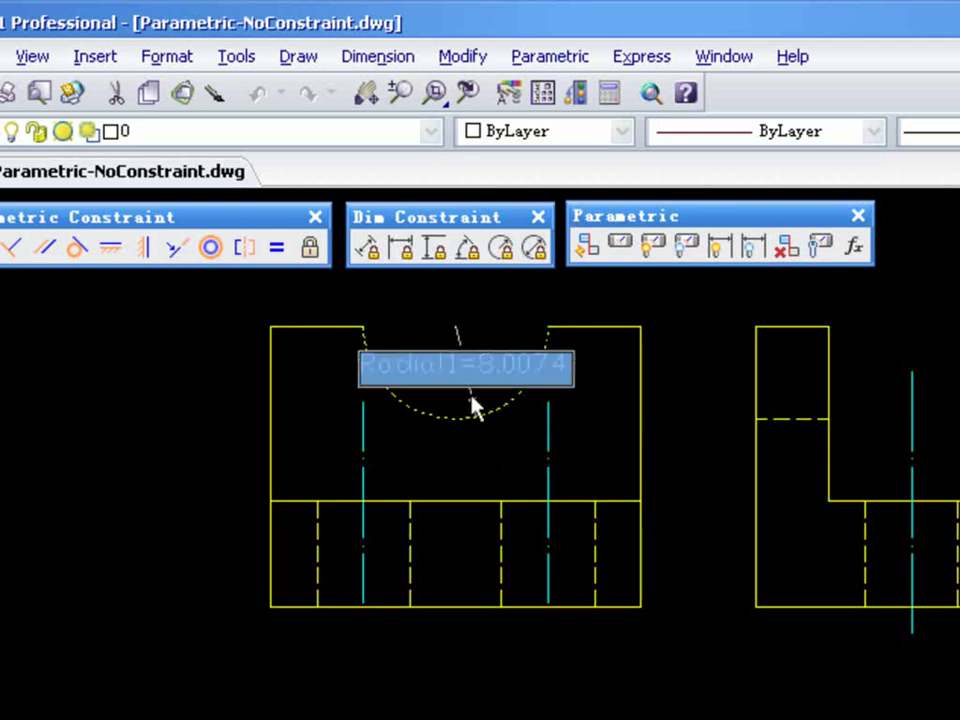
text(8)
key(Return)
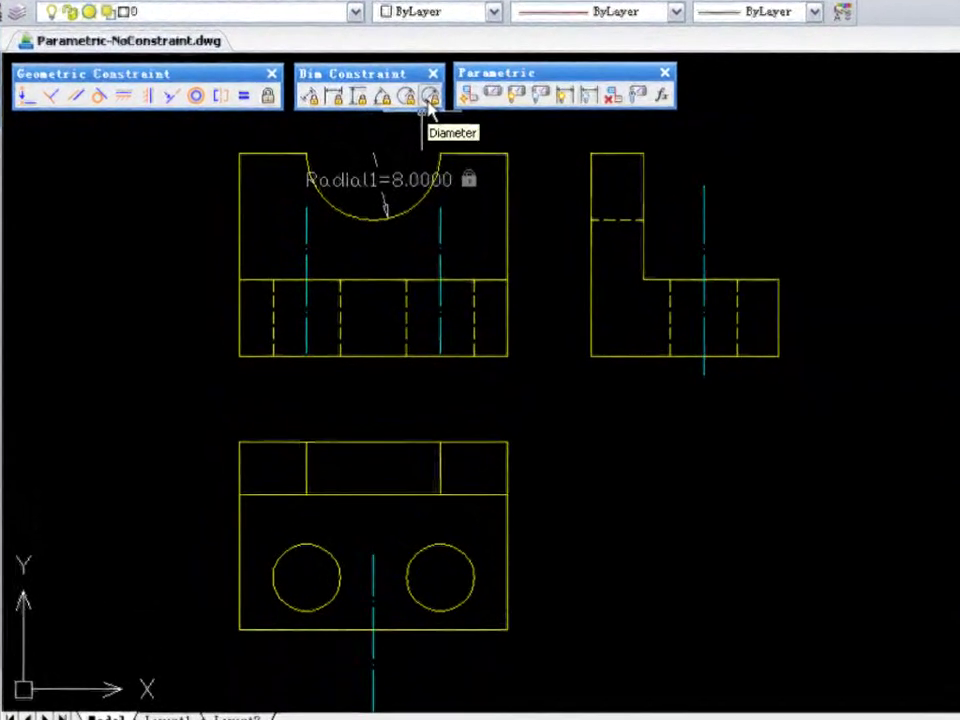
Add a diameter dimensional constraint of 8 to the top view's right circle.
click(430, 97)
click(418, 552)
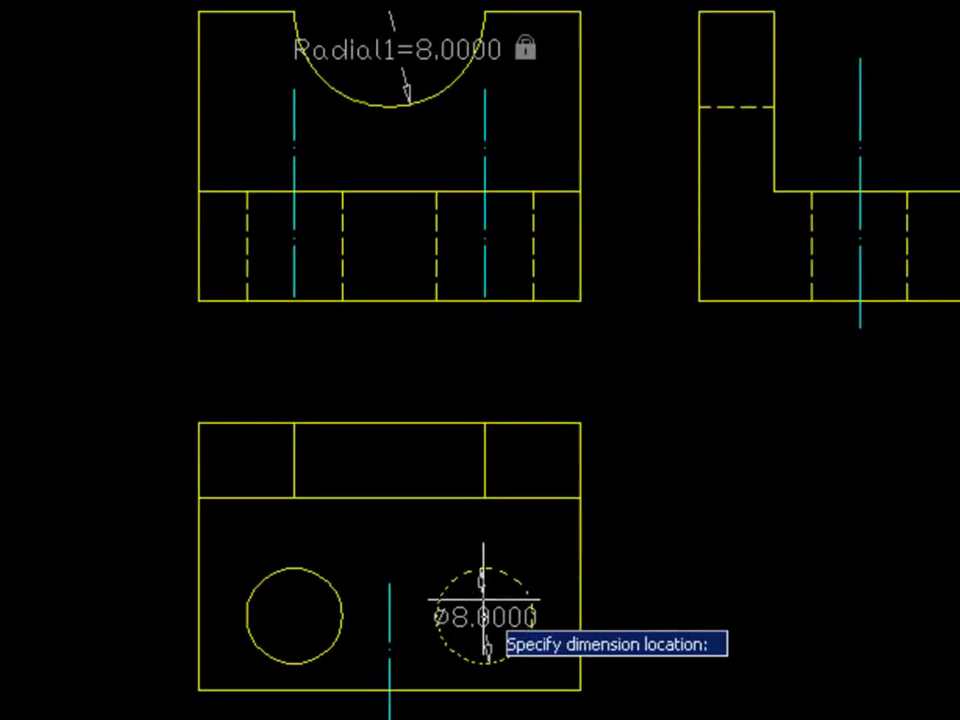
click(483, 610)
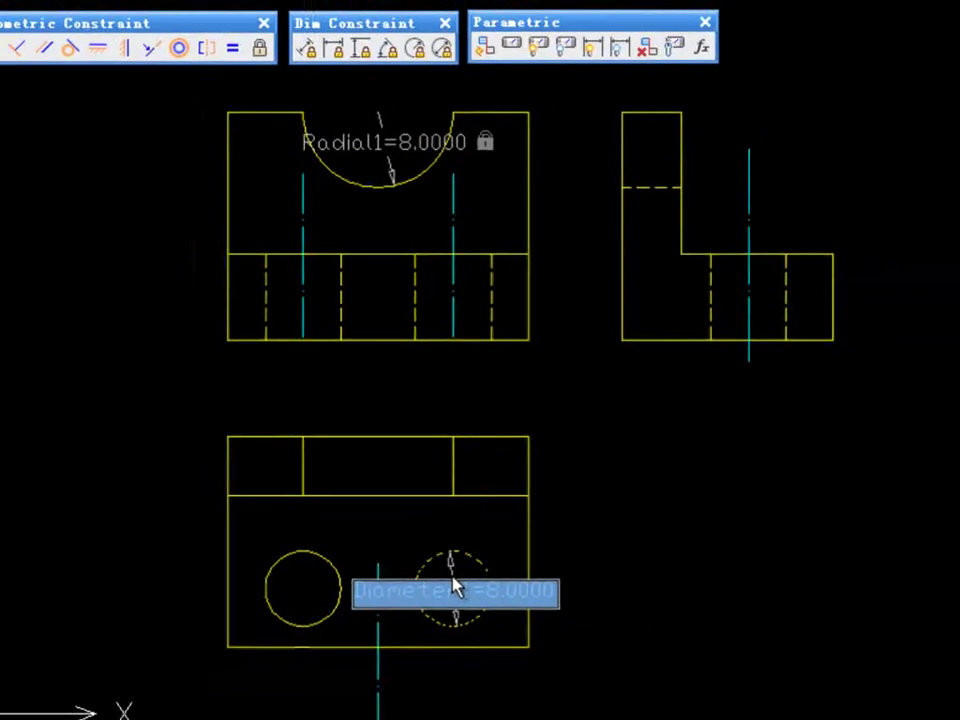
key(Return)
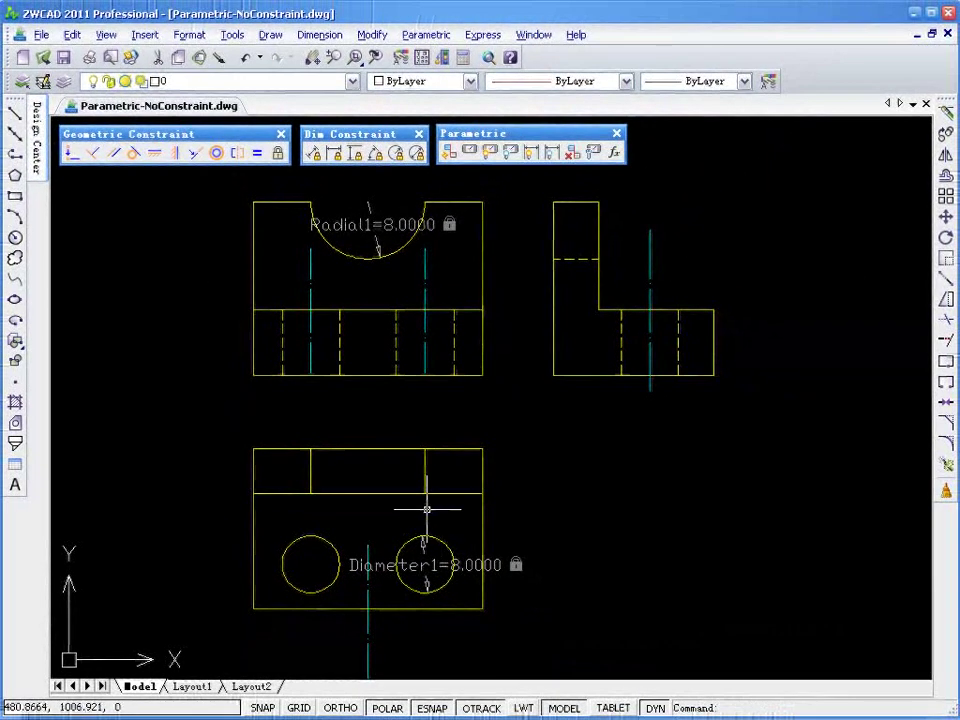
Add a vertical dimensional constraint of 8 between the left circle's center and the top view's lower-left corner.
click(355, 156)
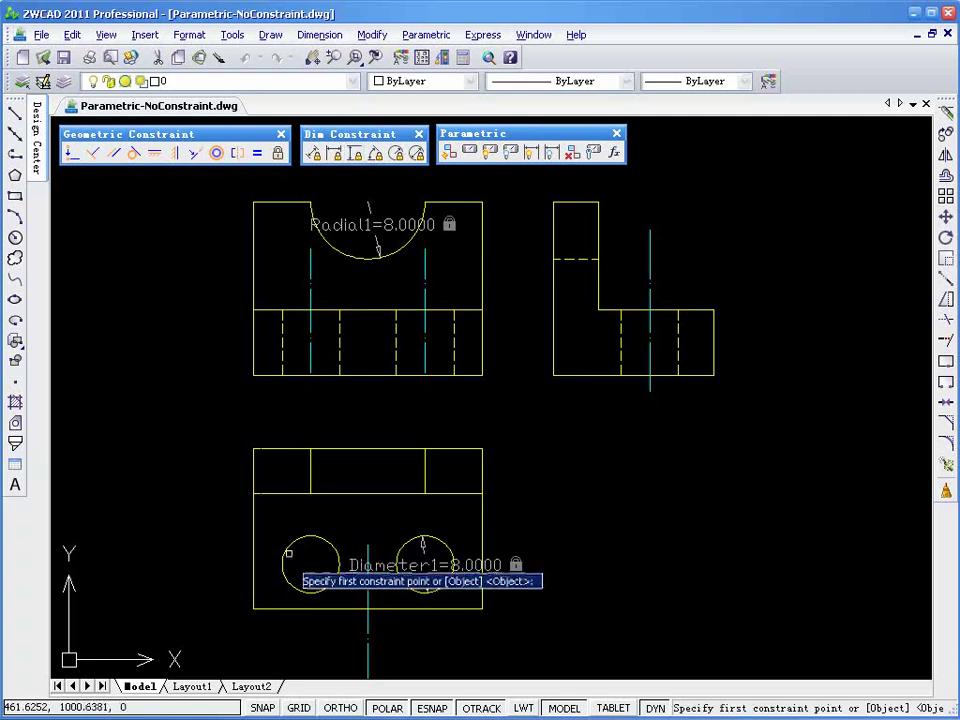
click(310, 566)
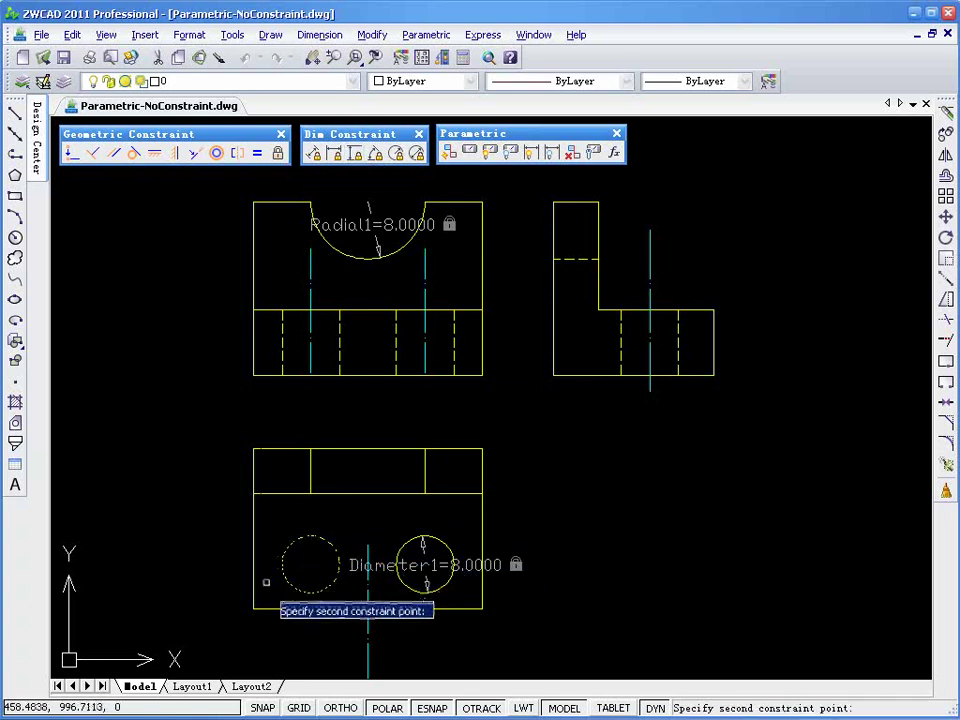
click(254, 608)
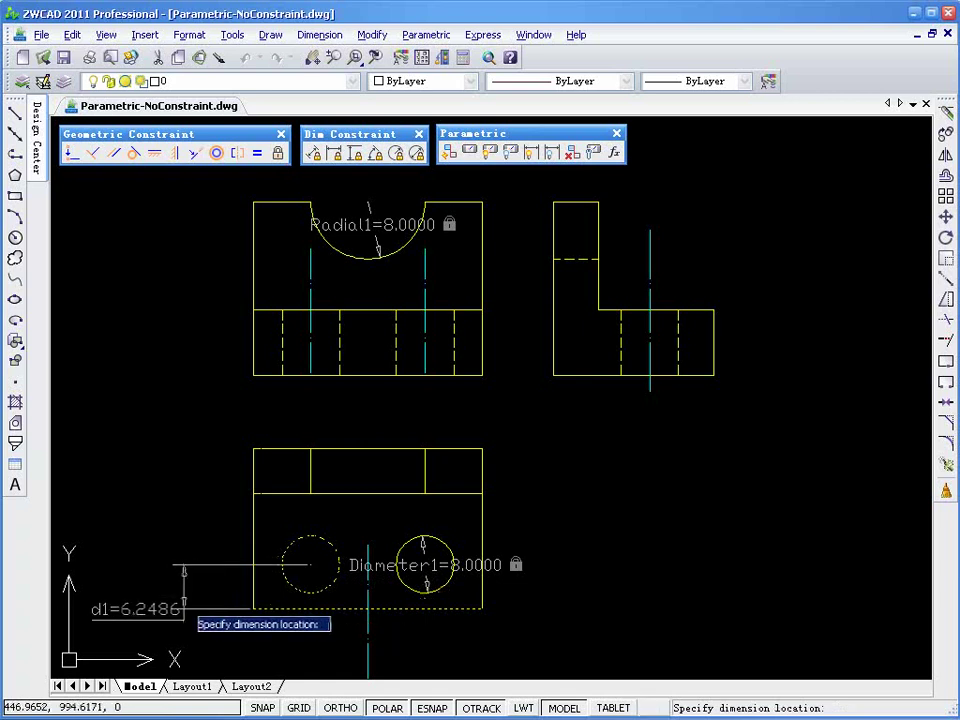
click(185, 602)
text(8)
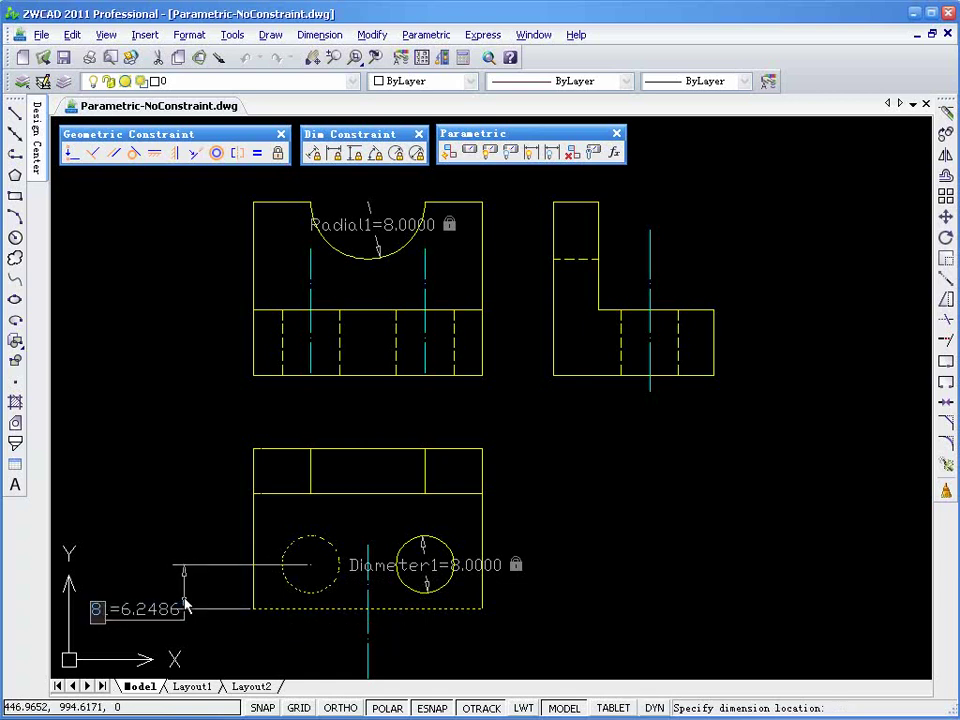
key(Return)
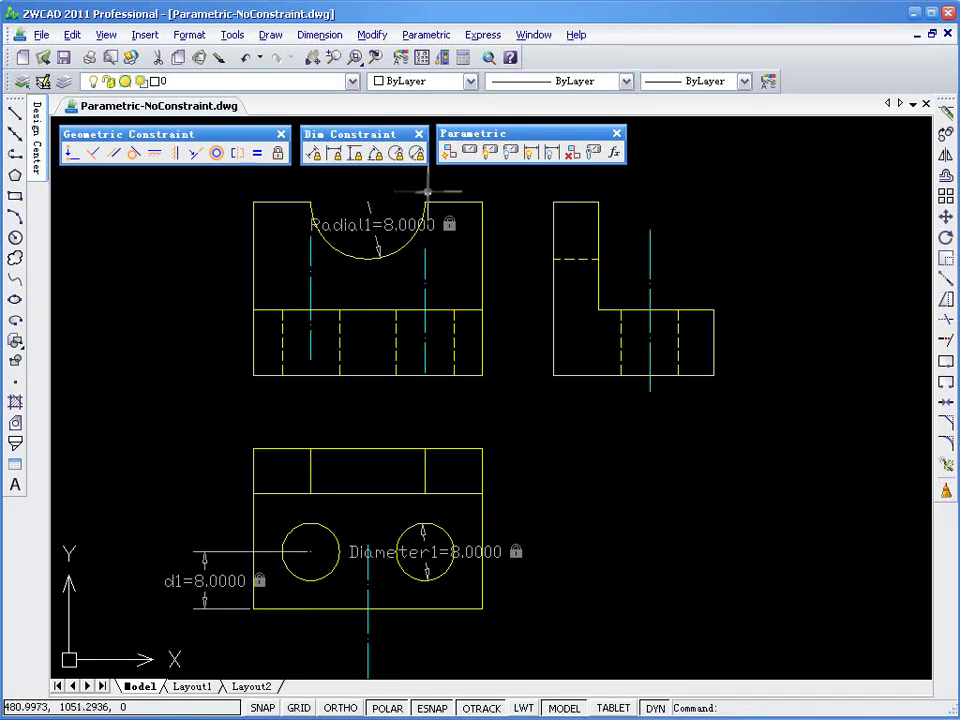
Add a horizontal dimensional constraint between the side view's centerline and its right edge, with the value linked to d1.
click(334, 155)
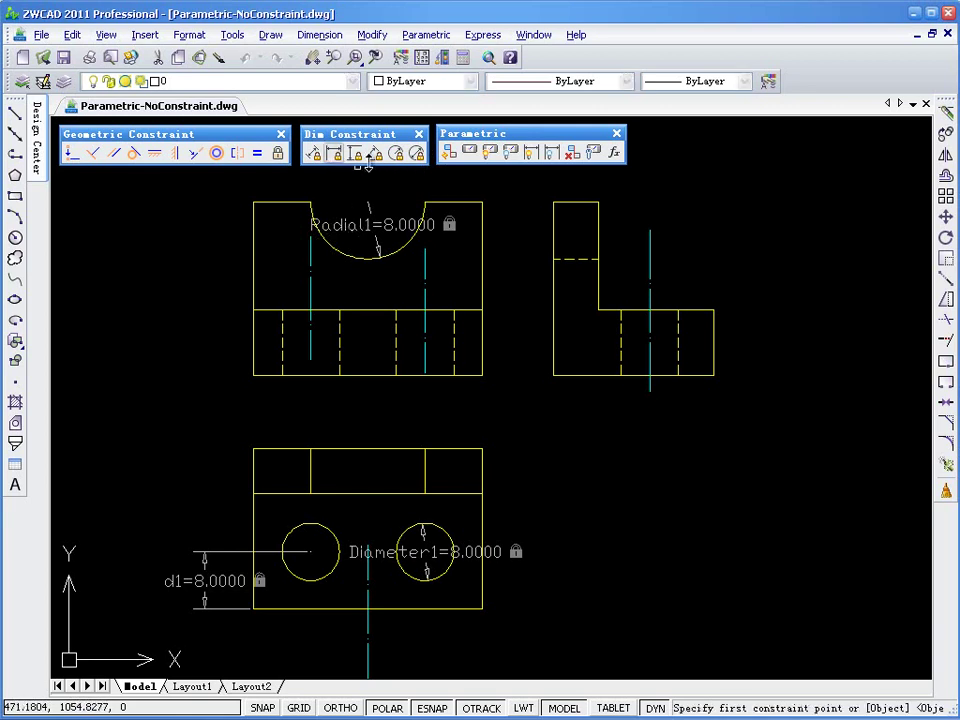
click(649, 230)
click(713, 310)
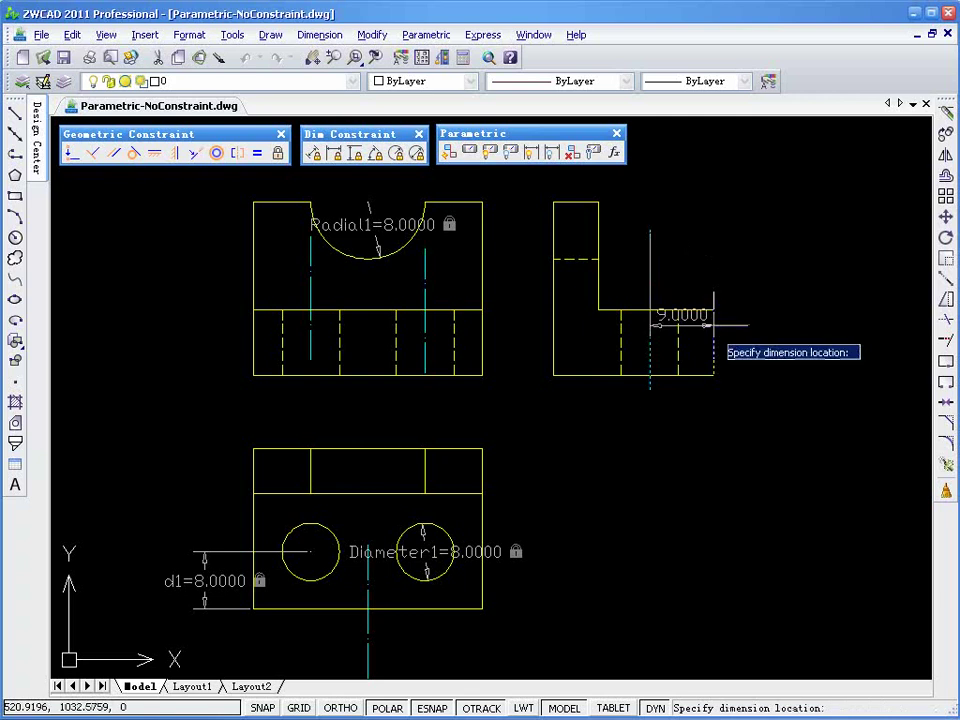
click(698, 219)
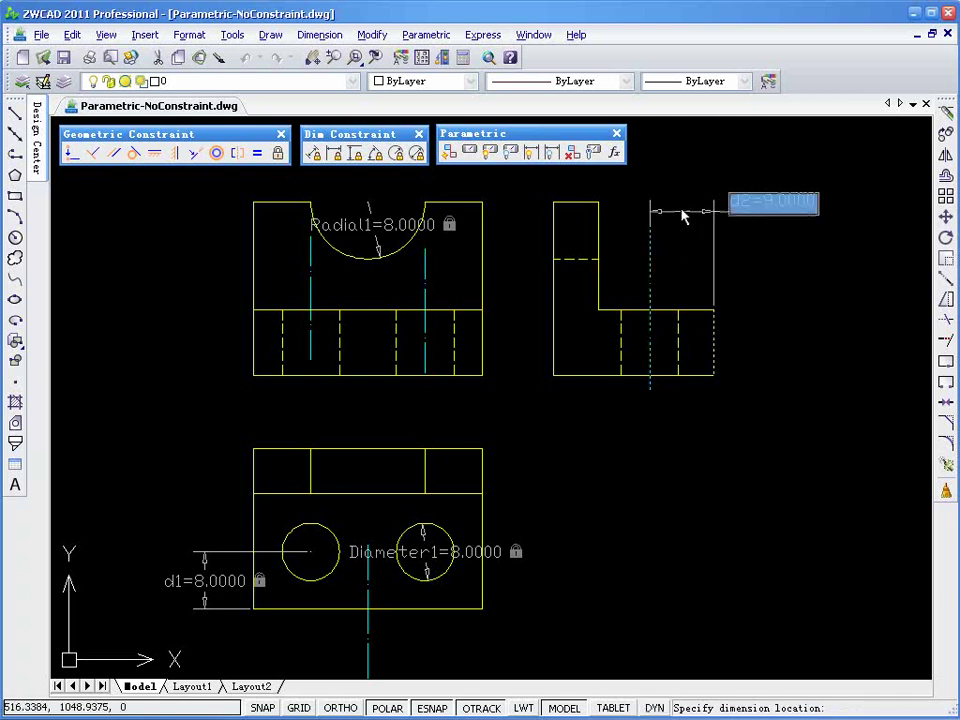
text(d1)
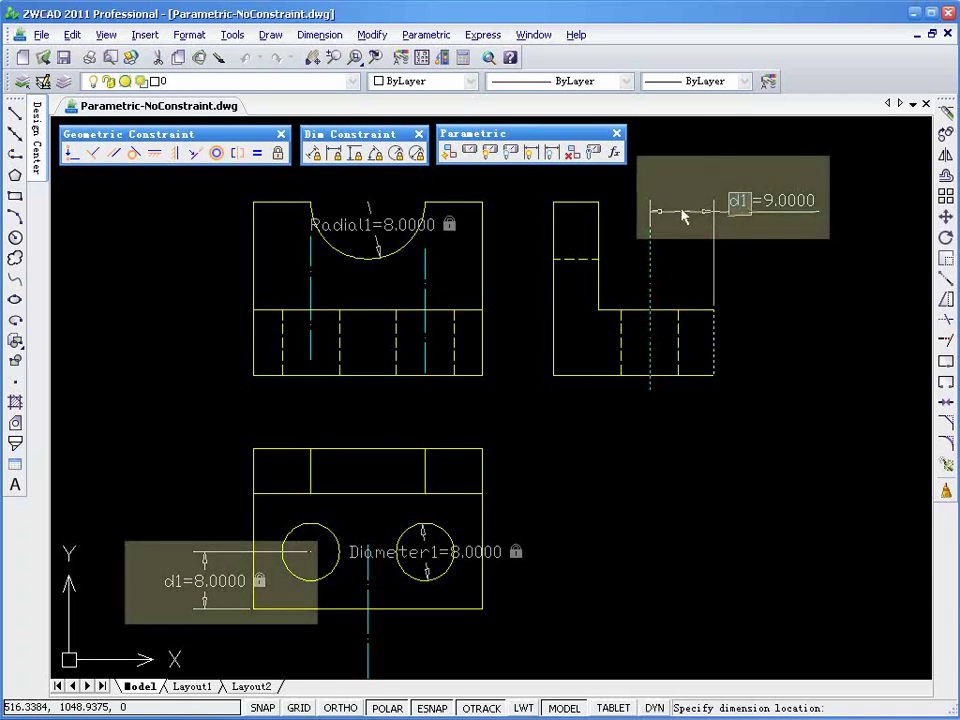
key(Return)
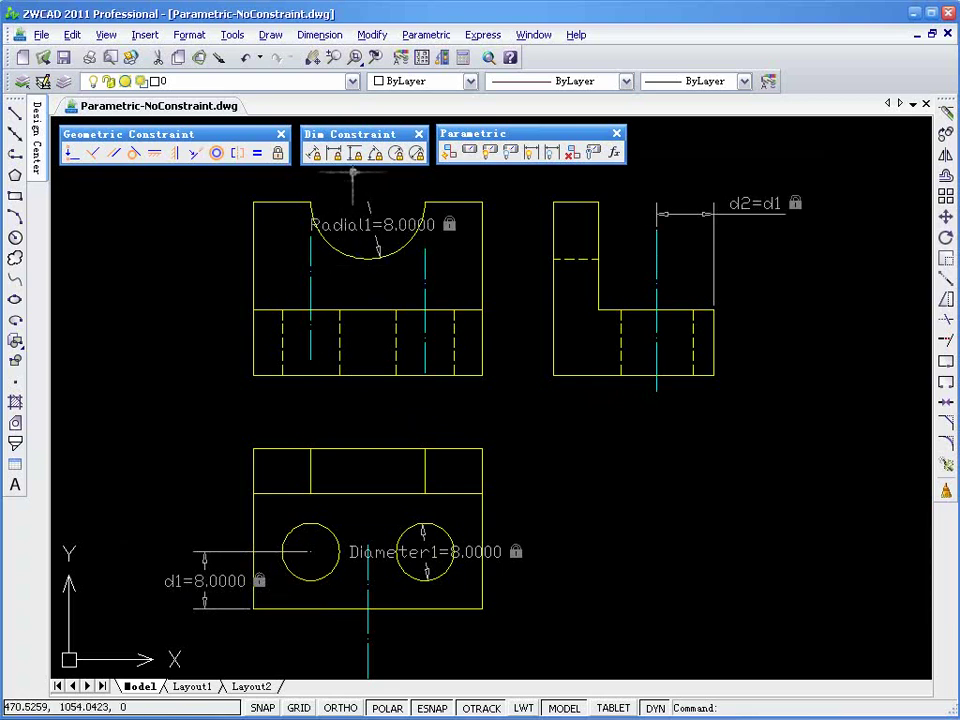
Add a horizontal dimensional constraint between the side view's two dashed hole lines, with the value linked to Diameter1.
click(337, 159)
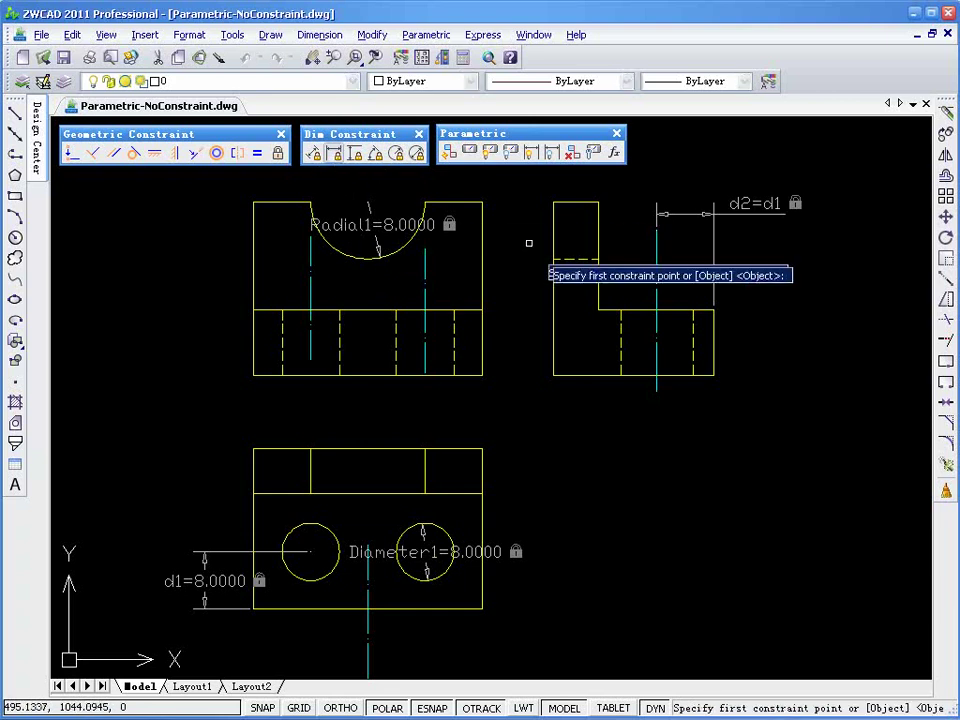
click(620, 310)
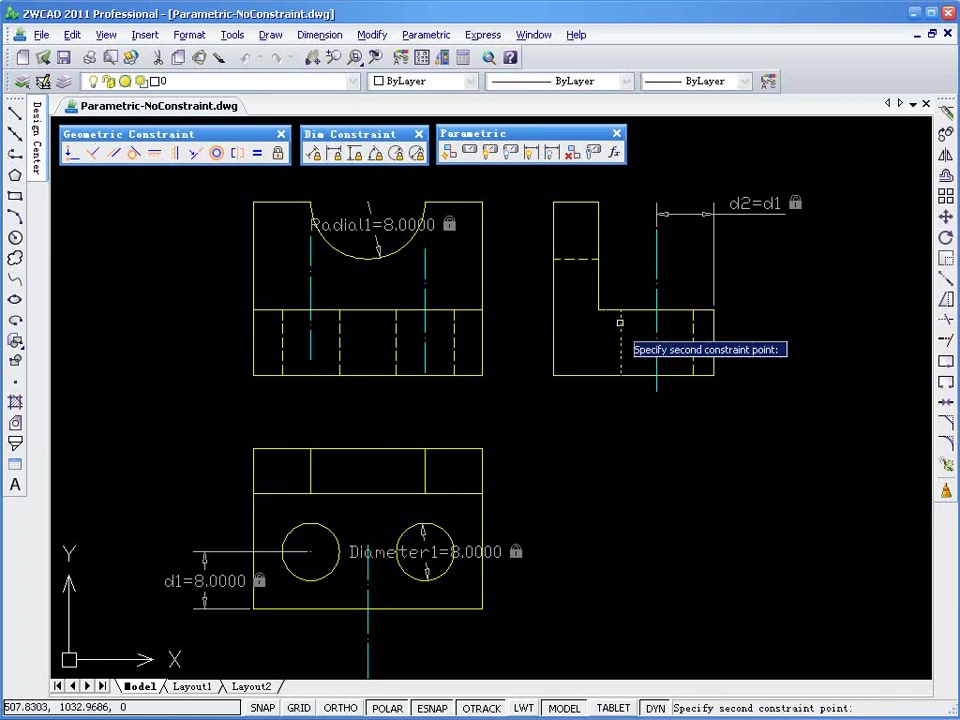
click(693, 310)
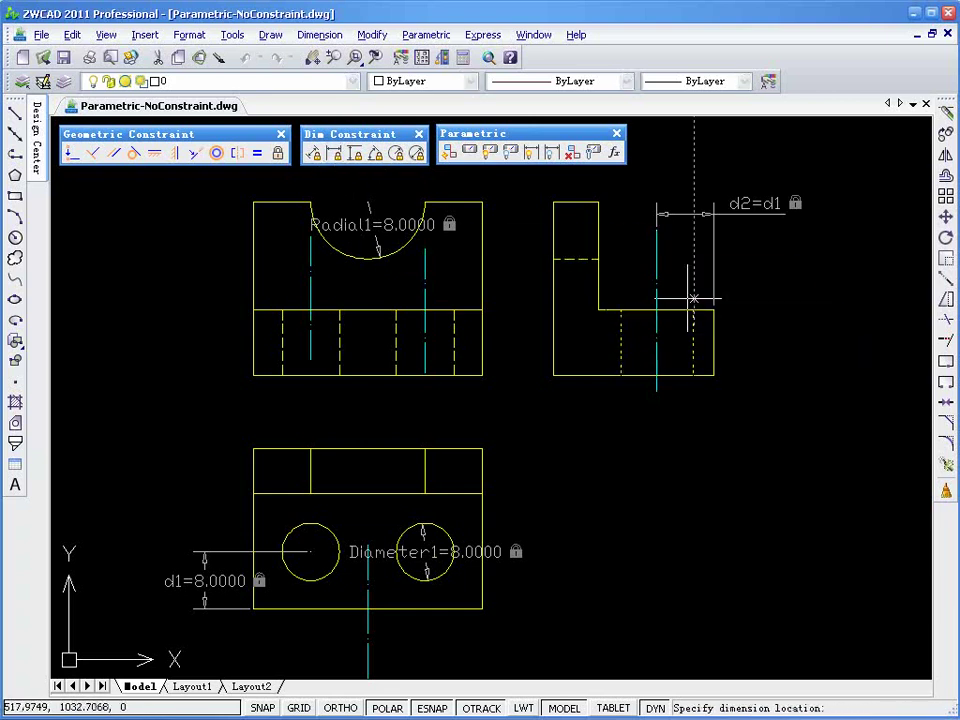
click(688, 288)
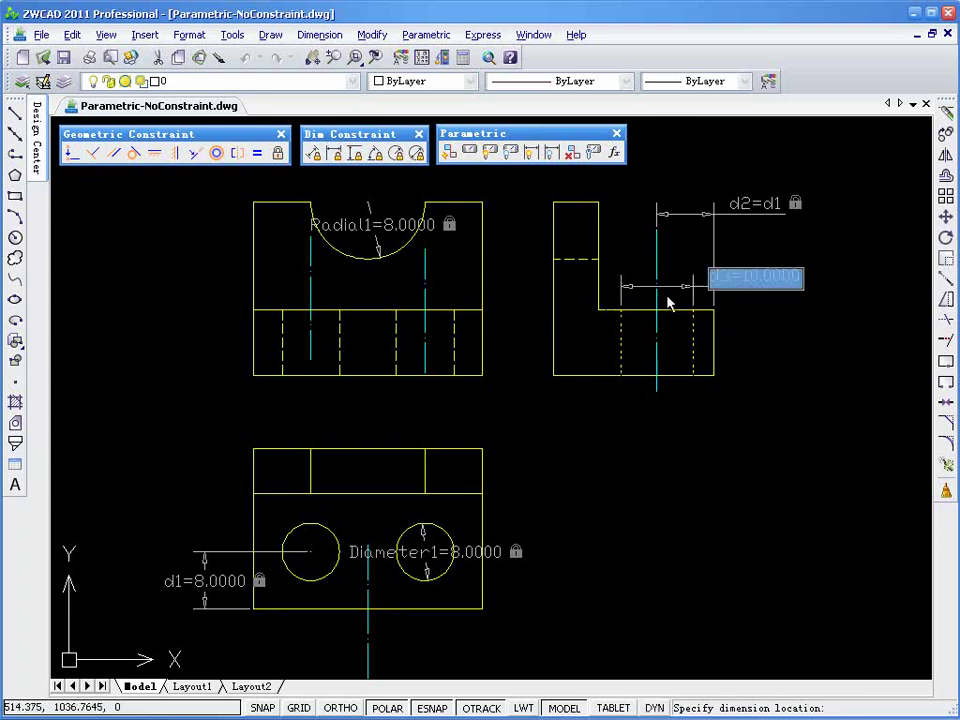
key(Home)
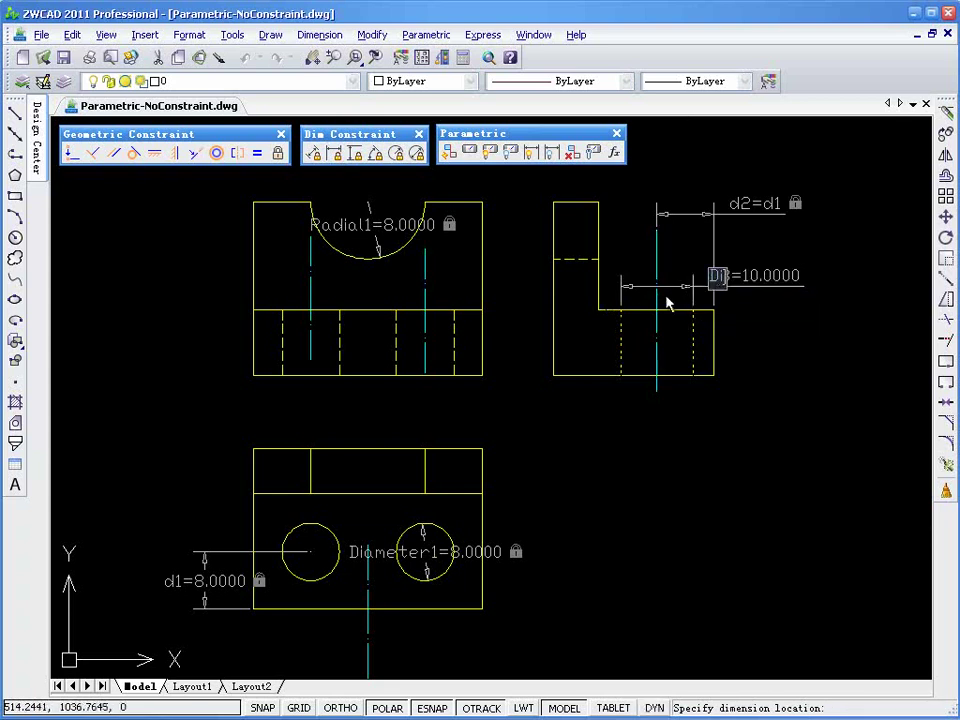
text(Diameter)
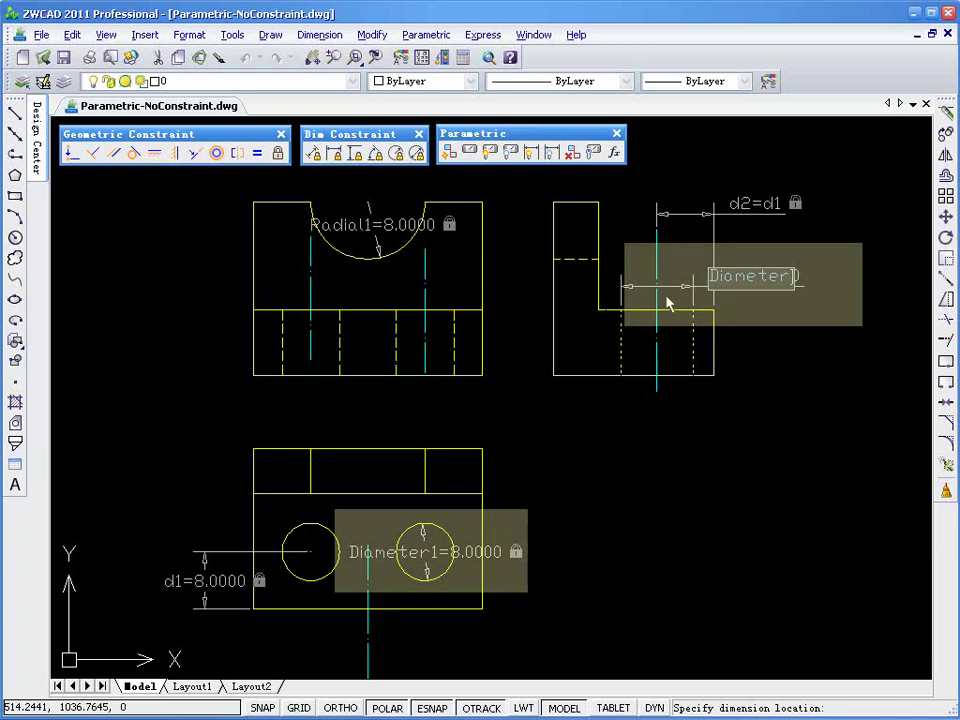
text(1)
key(Return)
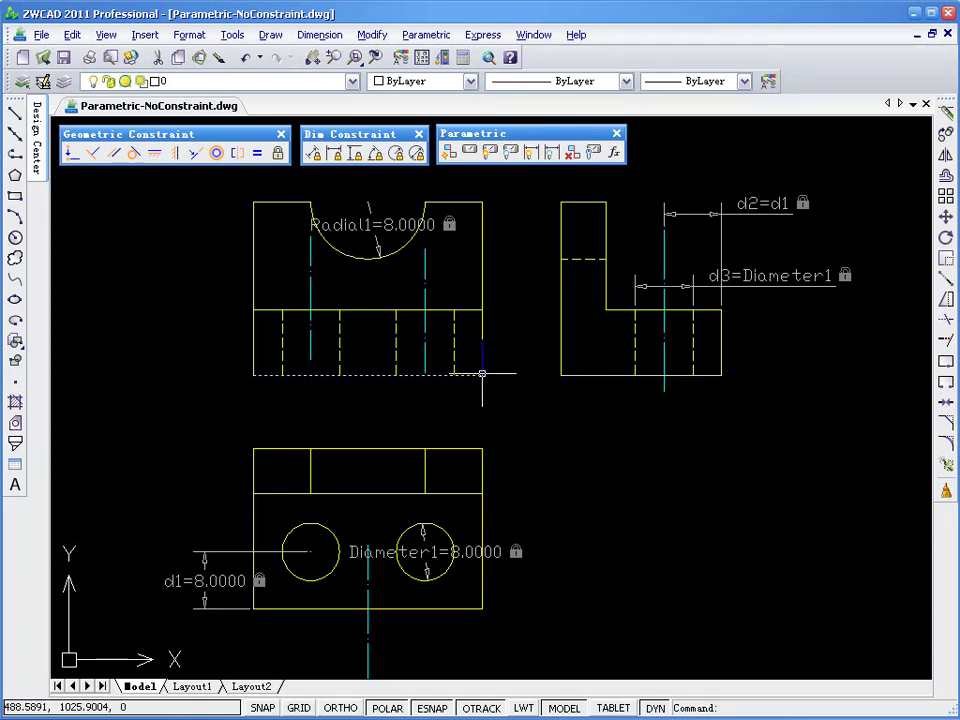
Stretch the front view's lower-right corner down and outward, then back near its original place, to test the linked views.
click(482, 374)
click(482, 374)
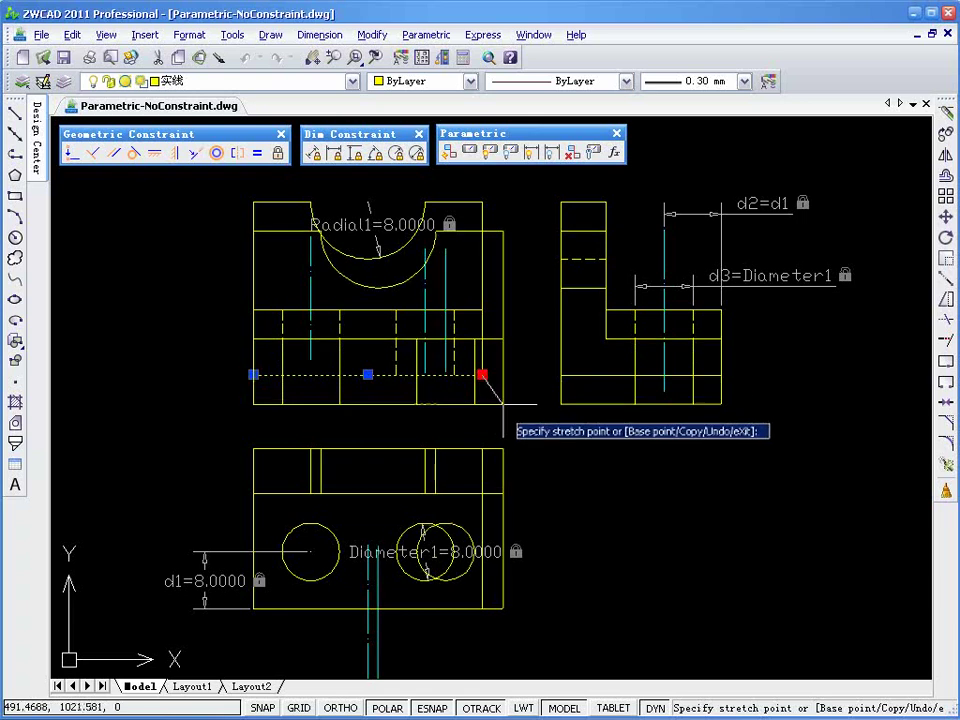
click(503, 403)
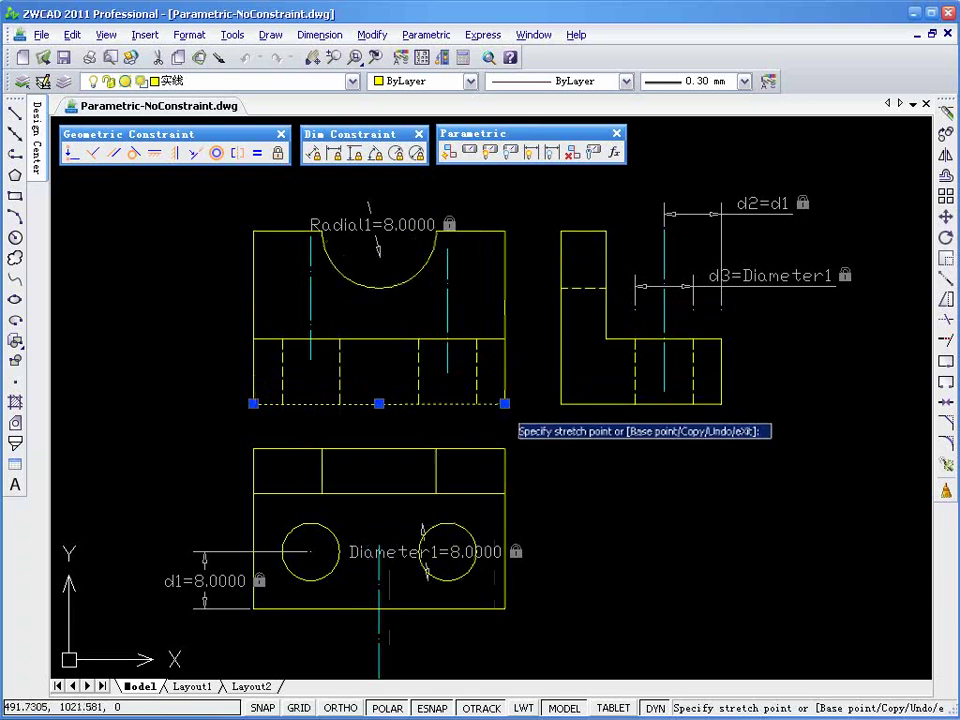
click(505, 404)
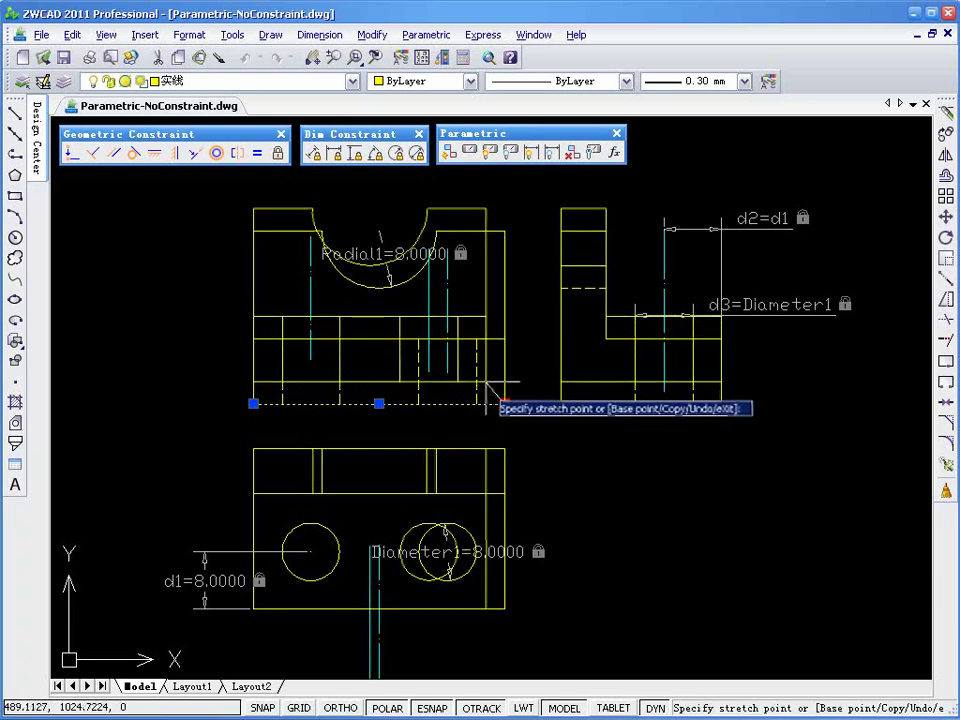
click(486, 381)
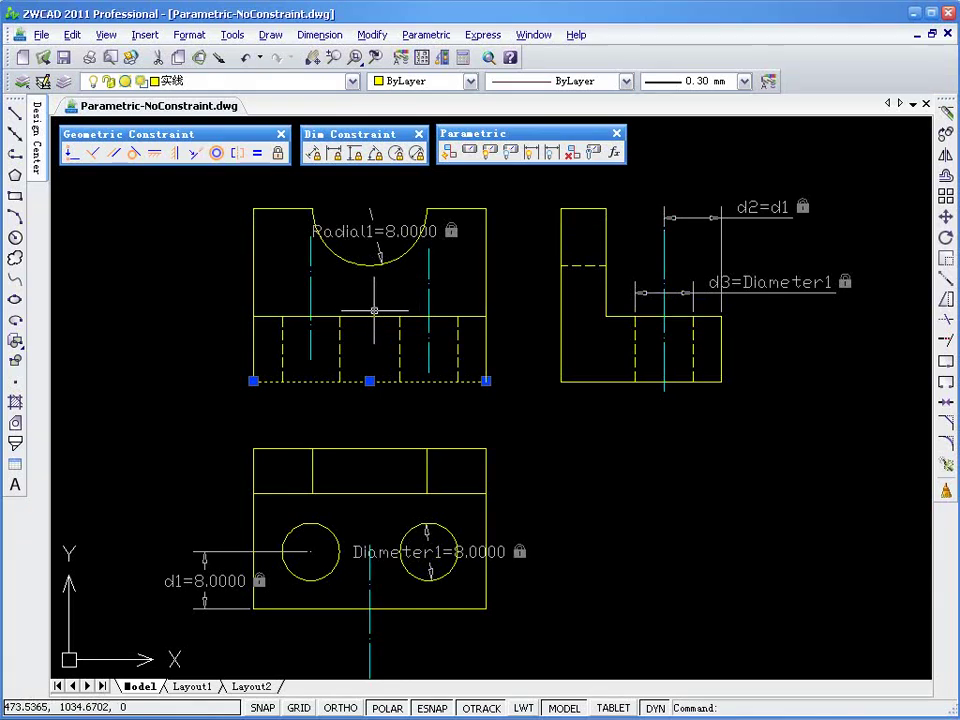
key(Escape)
Move the front view's left centerline so its midpoint sits on the horizontal middle edge.
click(317, 240)
click(300, 295)
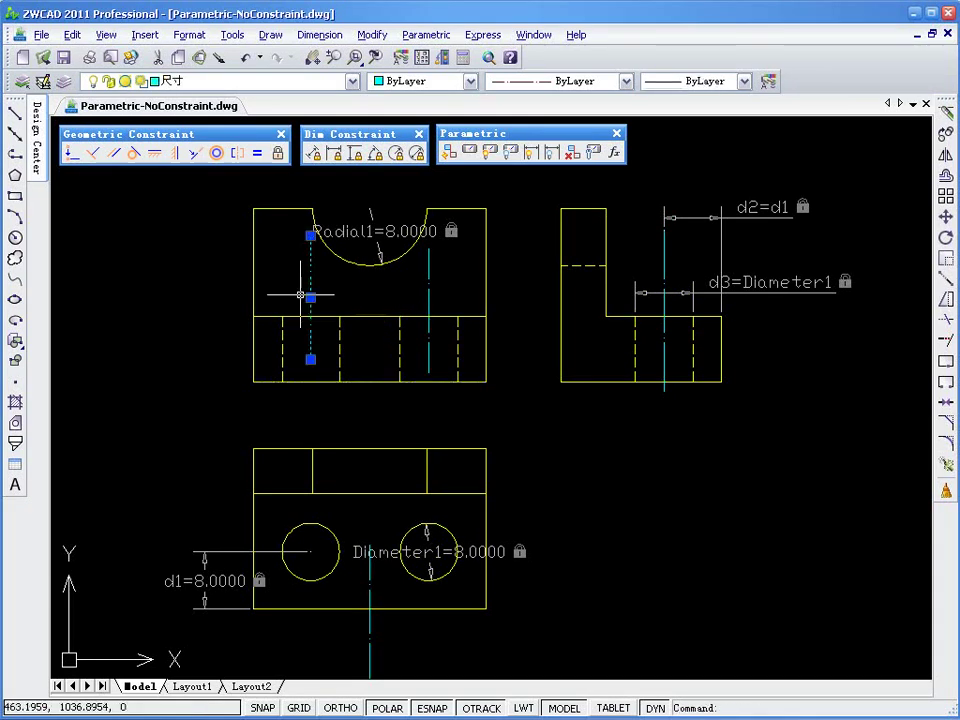
click(310, 298)
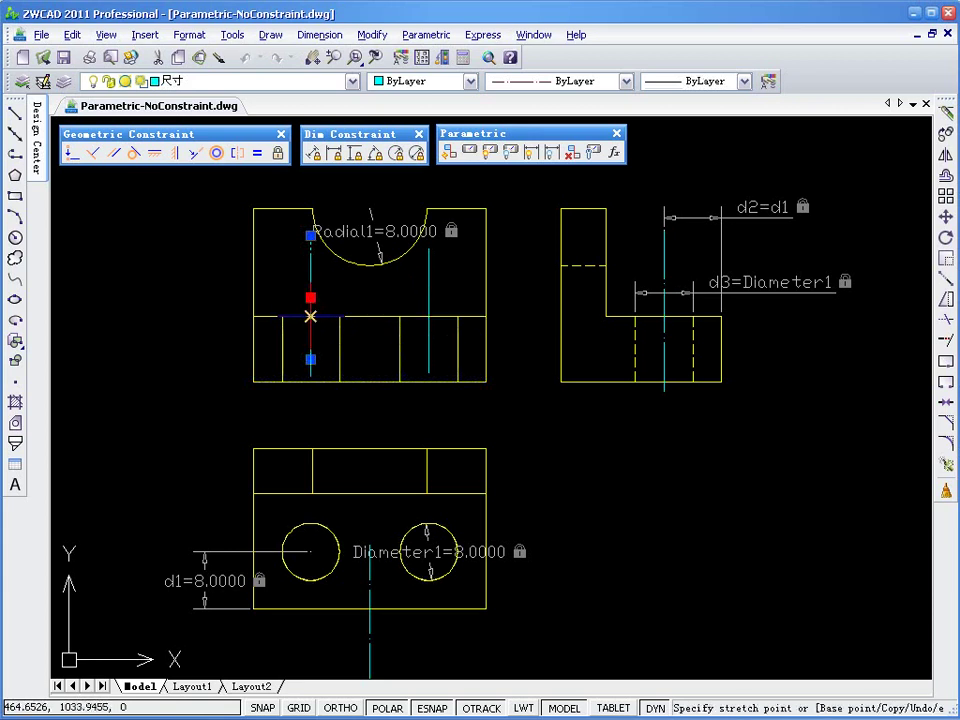
click(310, 316)
key(Escape)
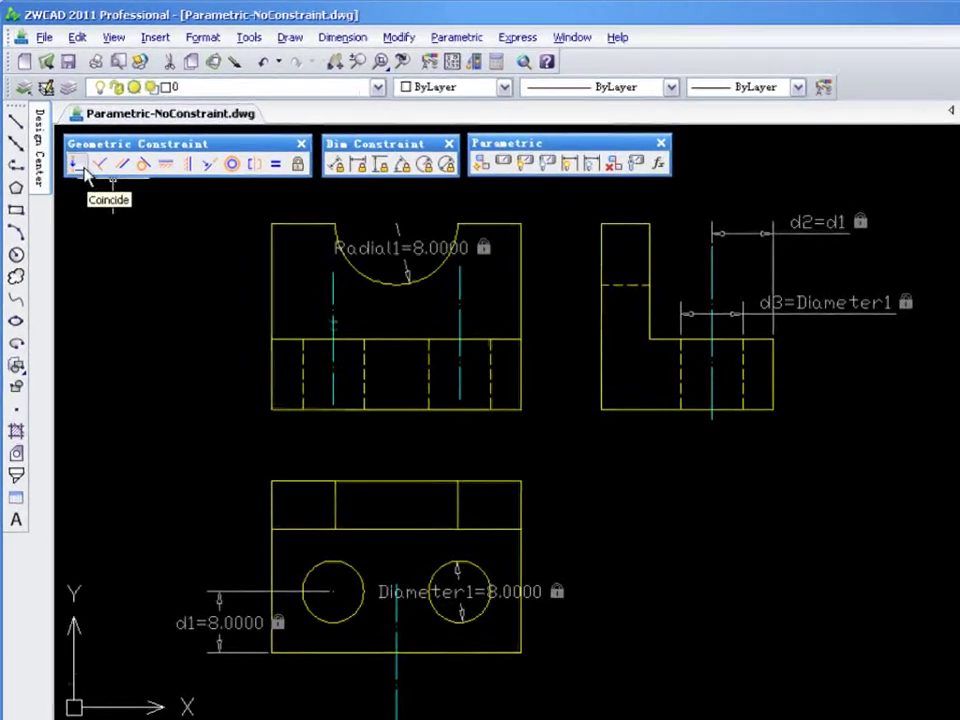
Apply a coincident constraint between the left centerline's midpoint and the front view's horizontal middle edge.
click(87, 176)
click(338, 338)
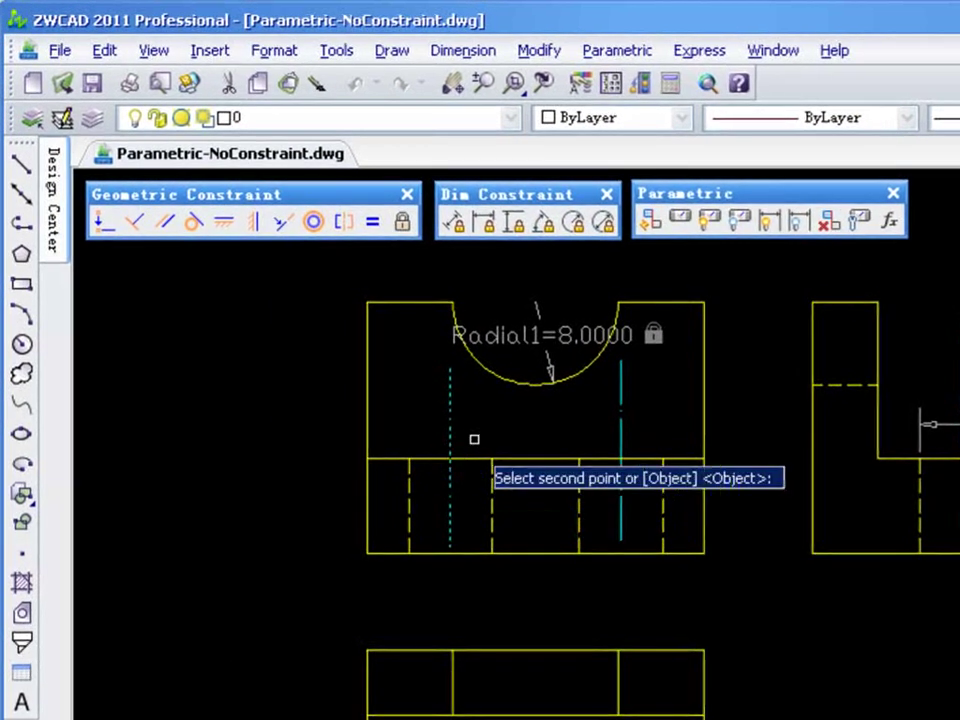
key(Return)
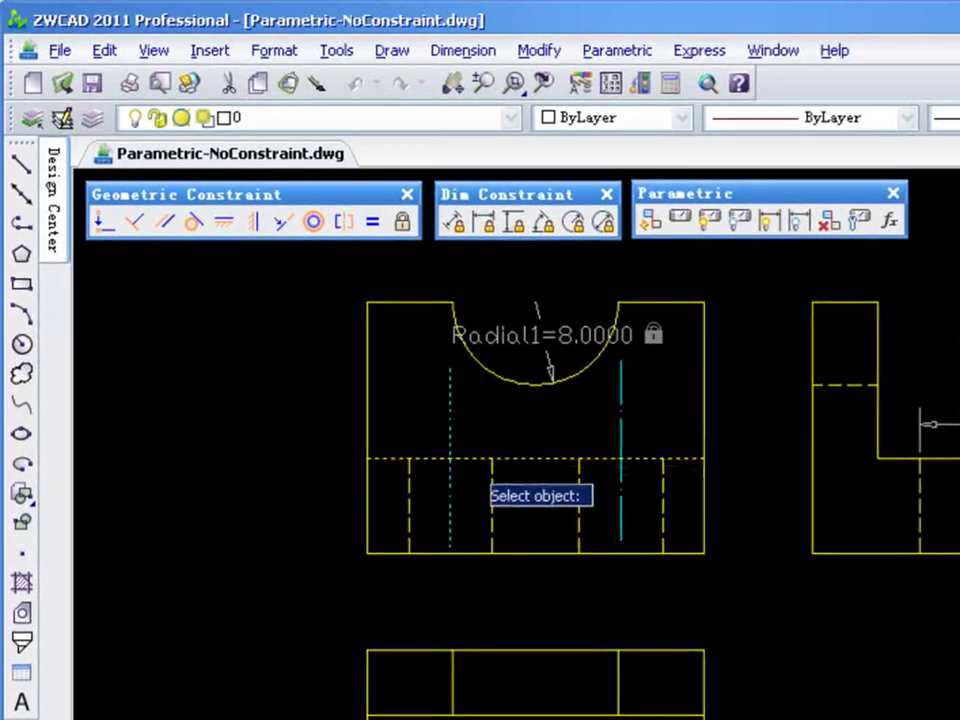
click(478, 459)
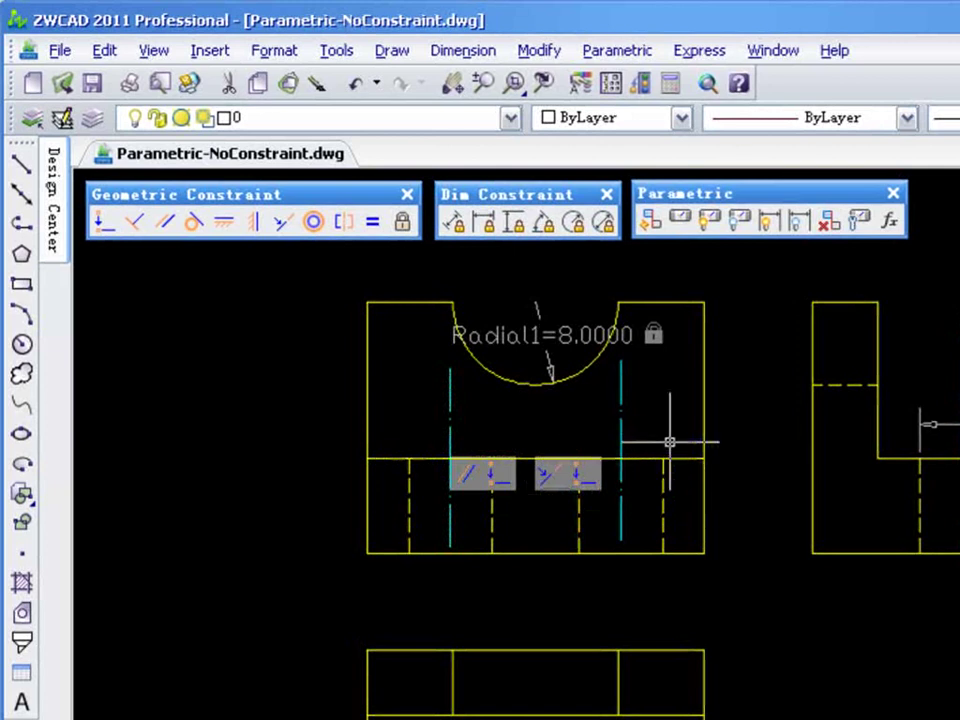
Move the right centerline's midpoint onto the front view's horizontal middle edge and make it coincident with that edge.
click(621, 438)
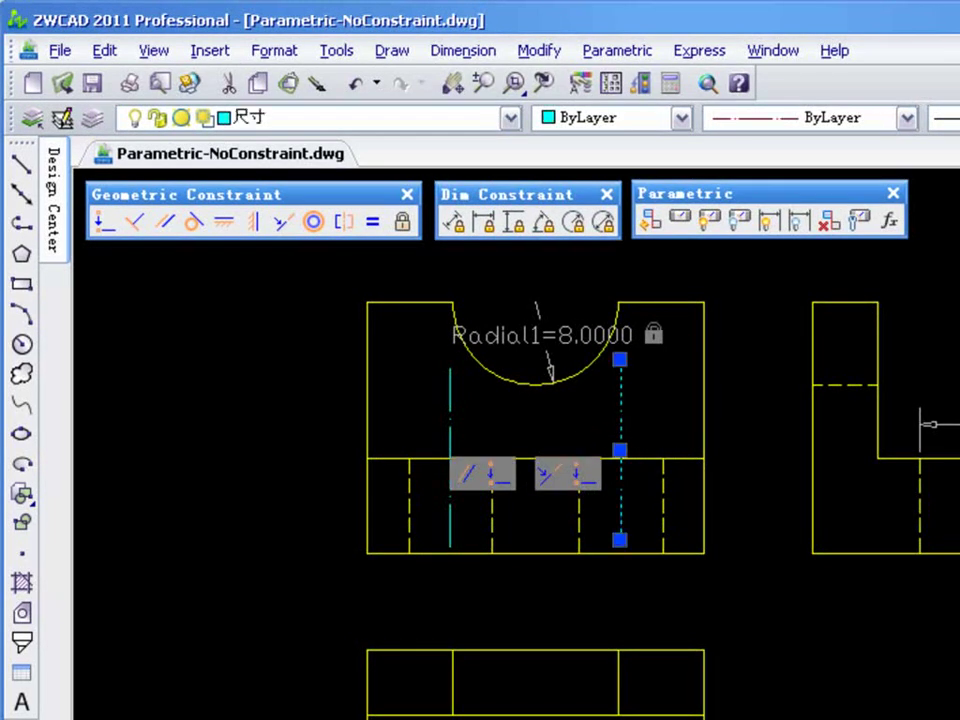
click(620, 450)
click(620, 457)
click(105, 221)
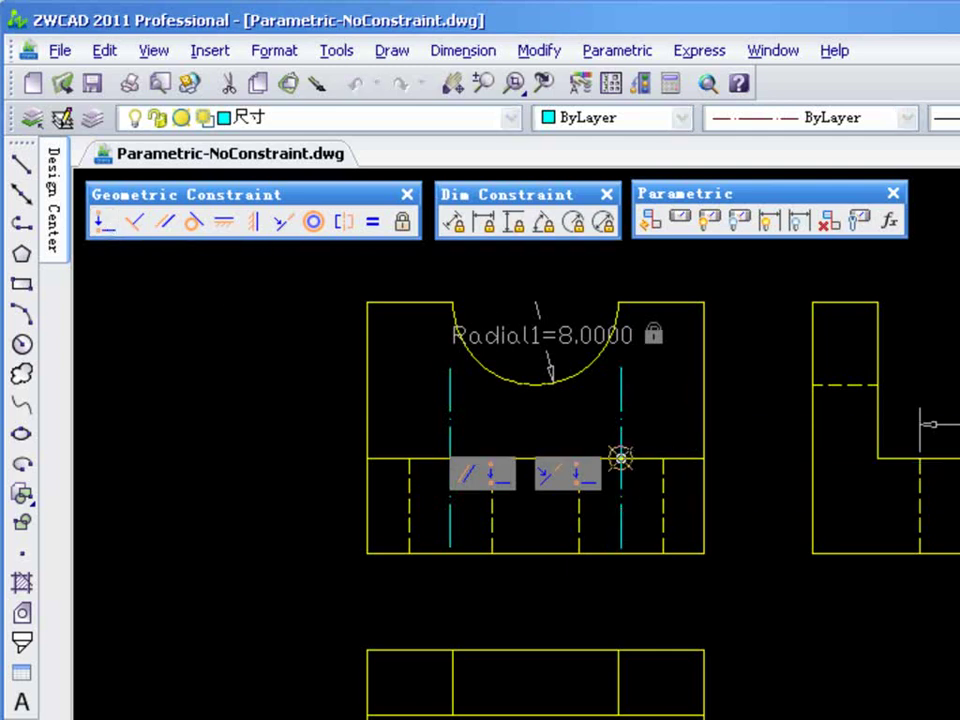
click(620, 452)
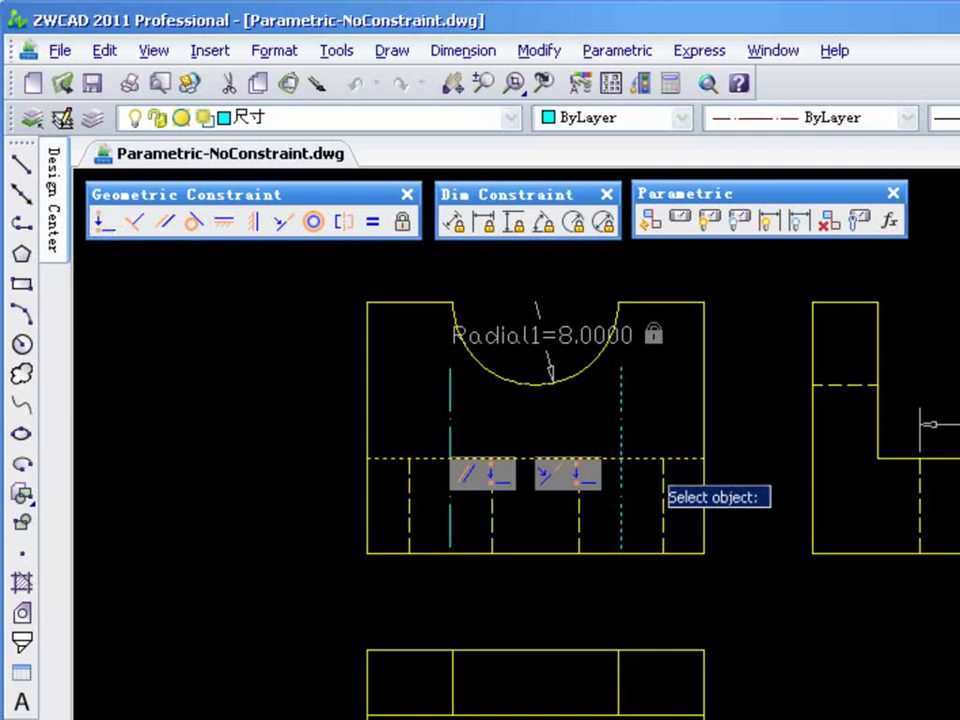
click(664, 490)
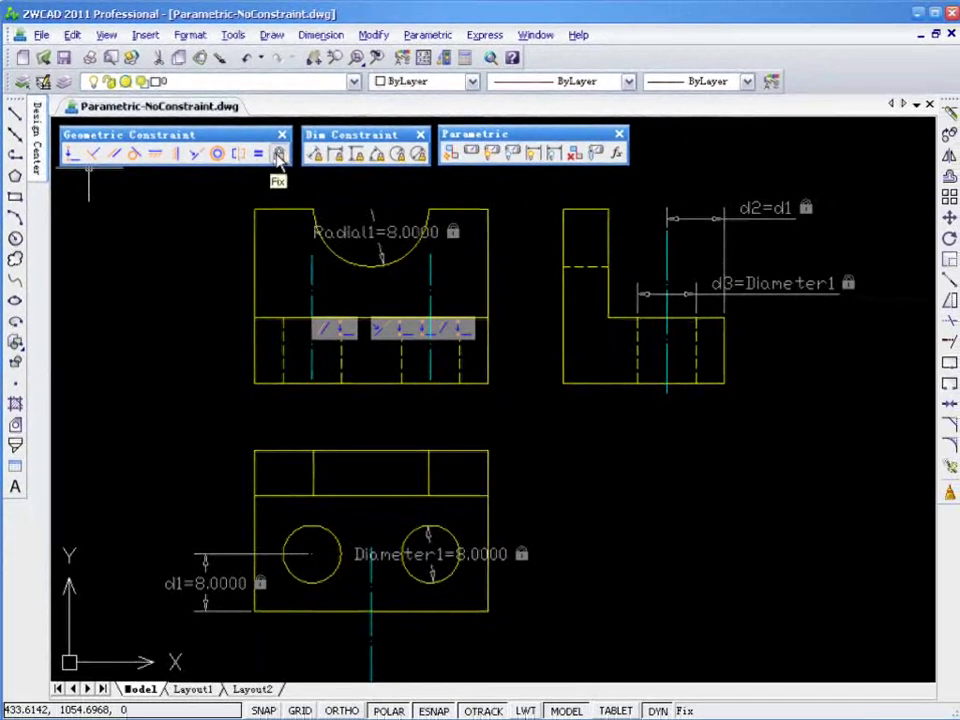
Apply a Fix constraint to the lower-left endpoint of the top view's bottom edge.
click(278, 153)
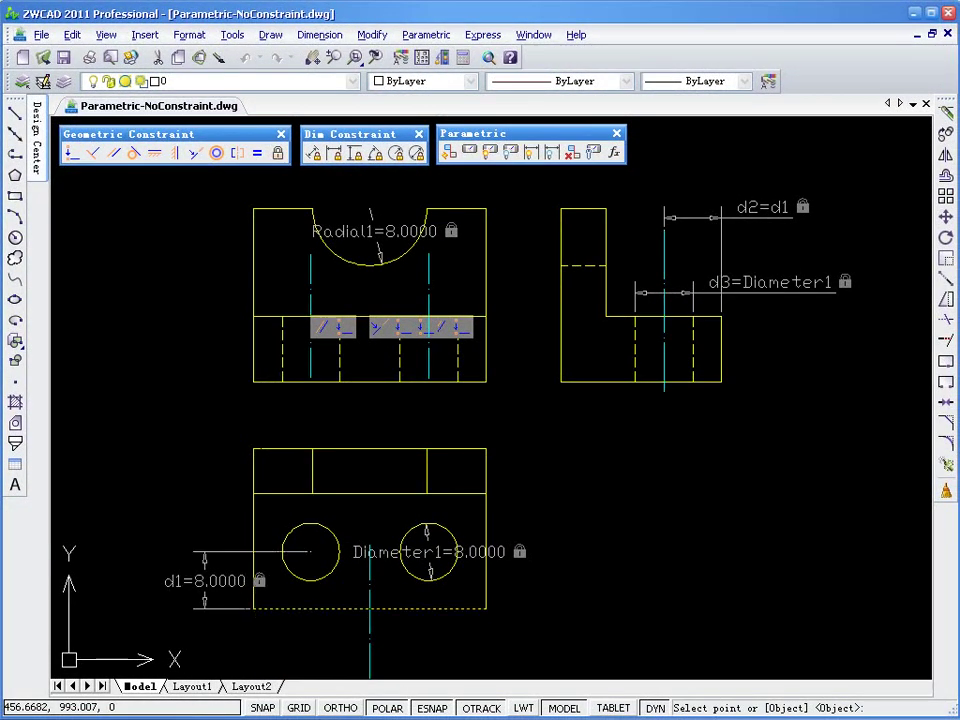
click(257, 600)
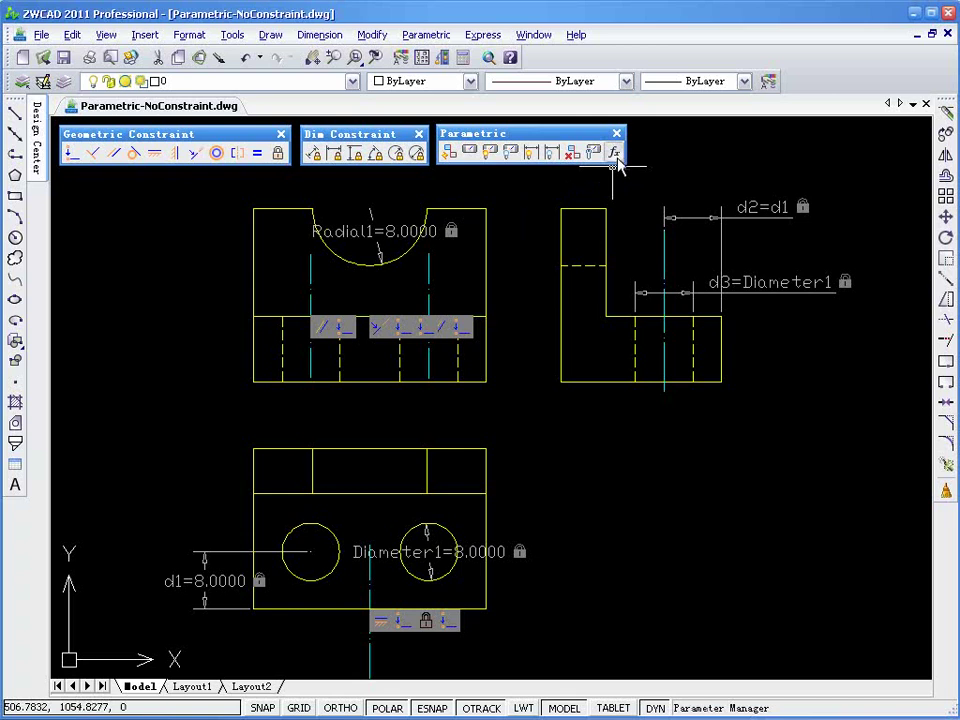
Select the front view's bottom and right edges and stretch their shared corner outward and back to test the constraints.
click(557, 403)
click(478, 370)
click(485, 381)
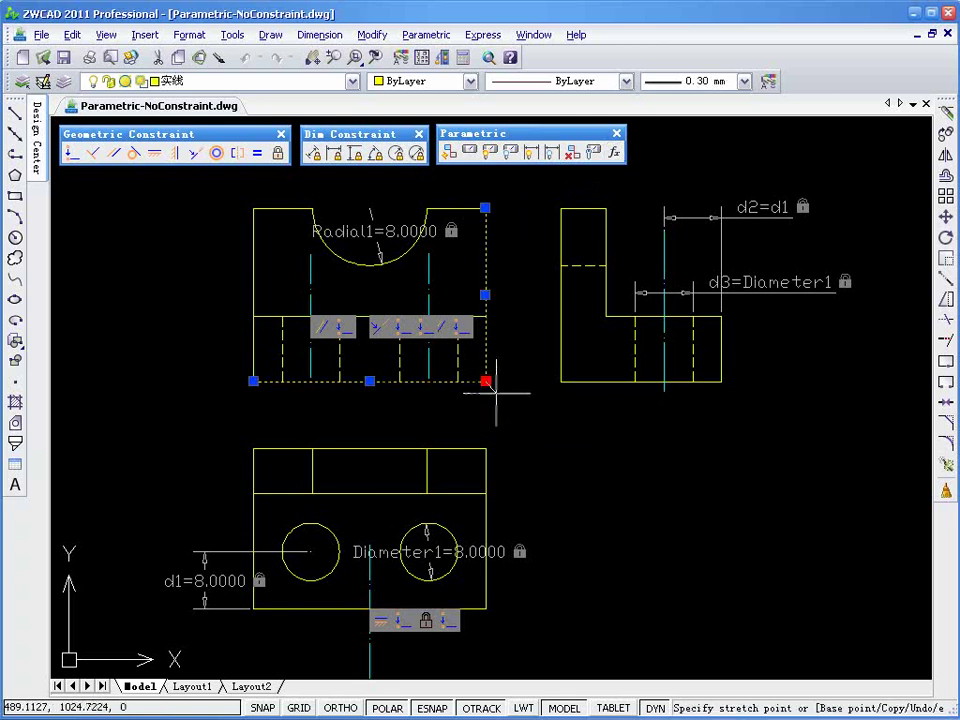
click(508, 413)
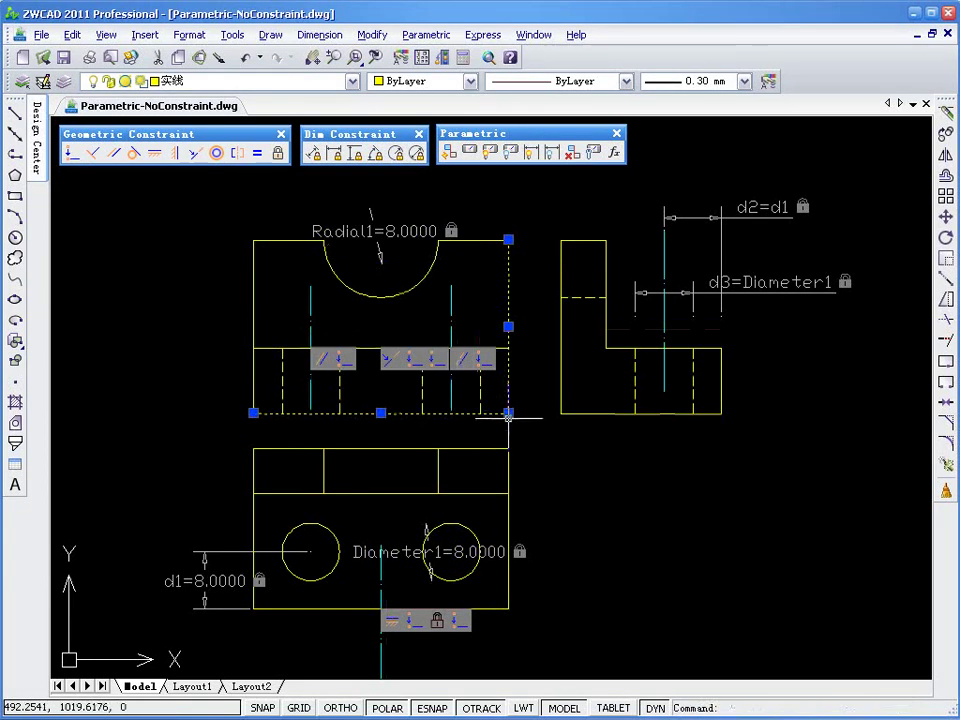
click(508, 412)
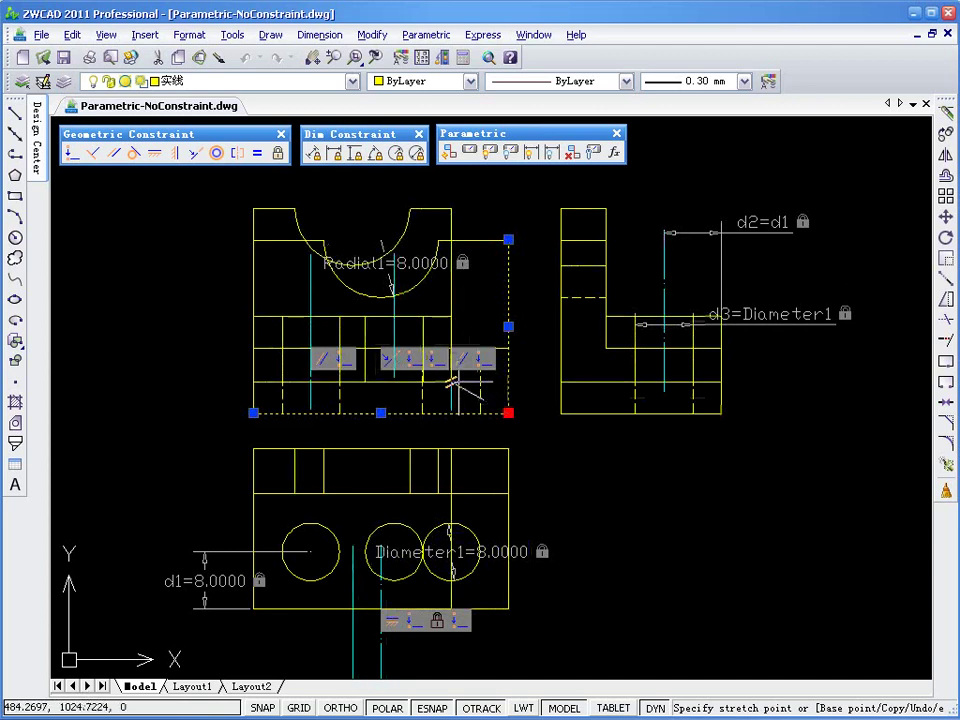
click(480, 380)
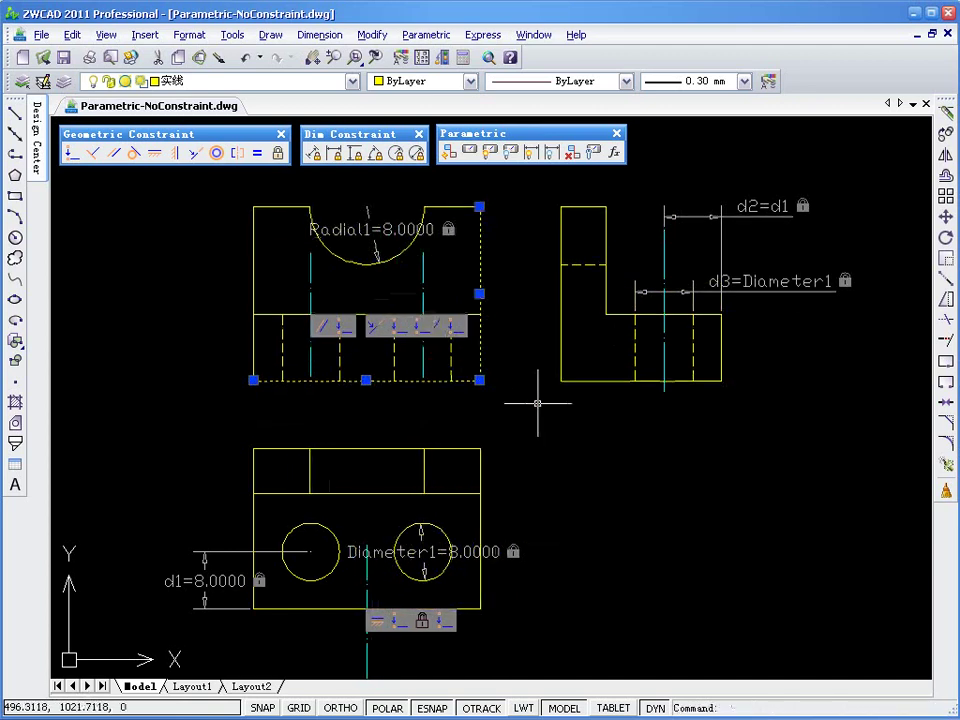
Hide all geometric constraint icons and open the Parameters Manager.
click(509, 152)
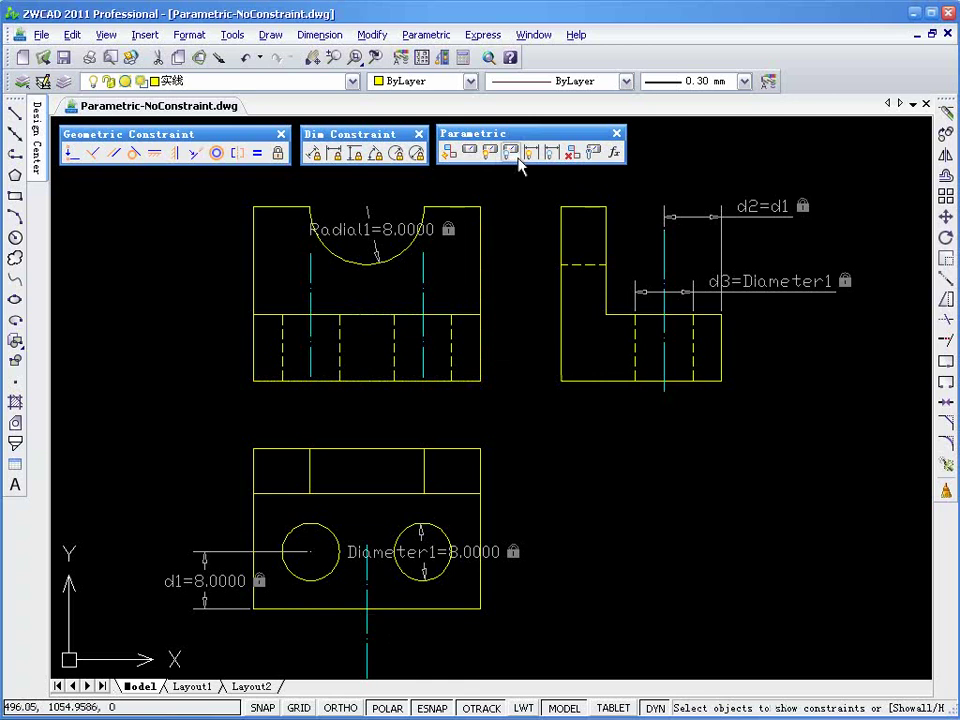
click(614, 154)
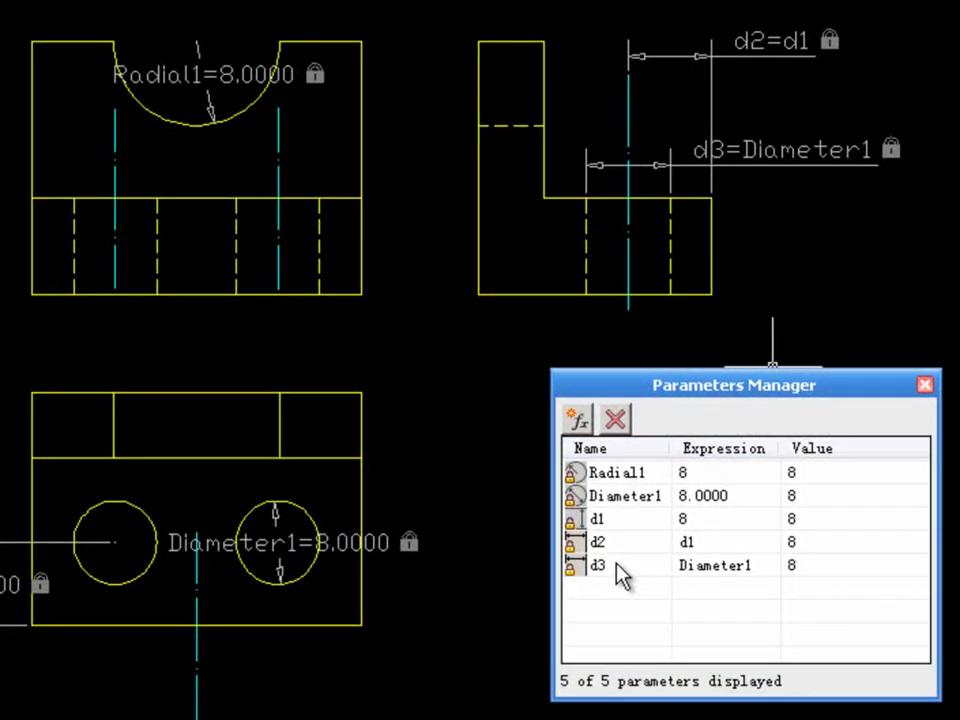
Rename the parameter Radial1 to R1.
click(622, 477)
click(615, 476)
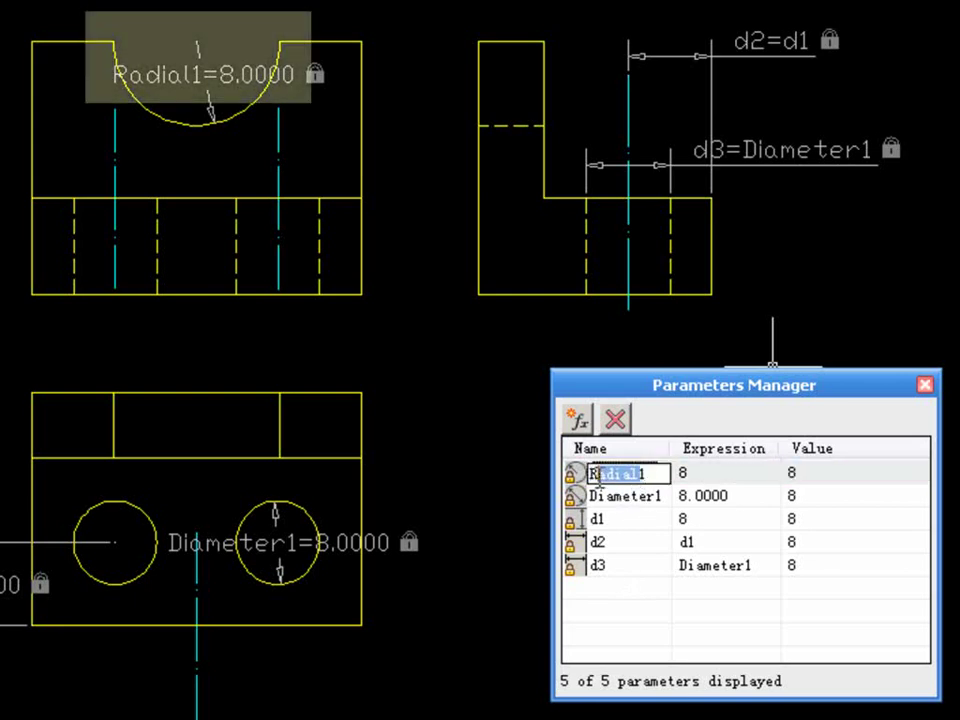
text(R1)
key(Return)
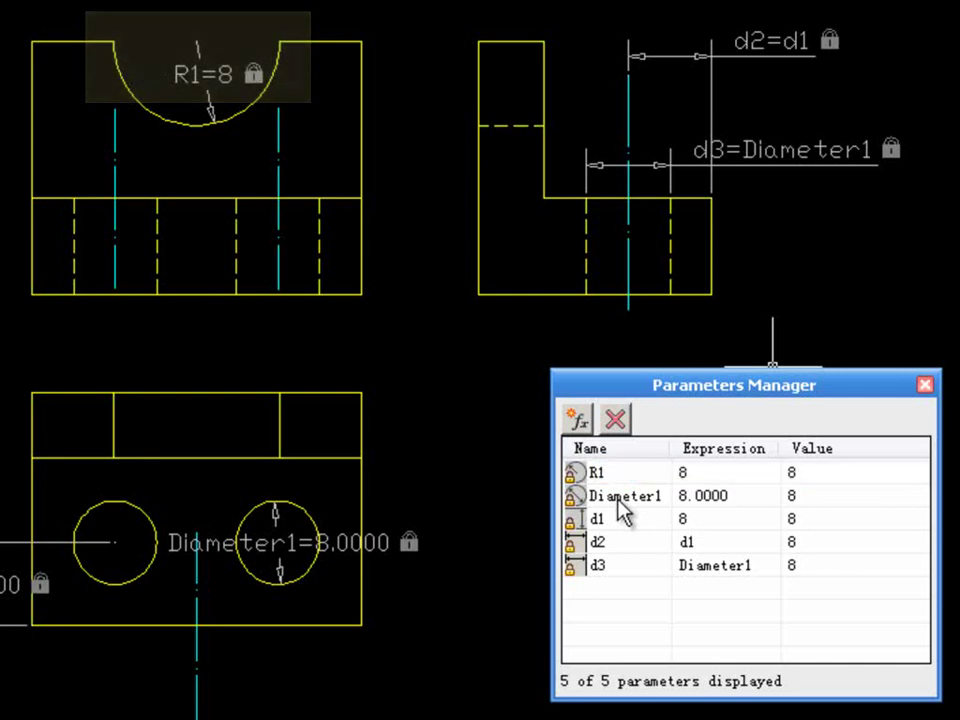
Rename the parameter Diameter1 to Dia1.
double_click(628, 500)
click(648, 497)
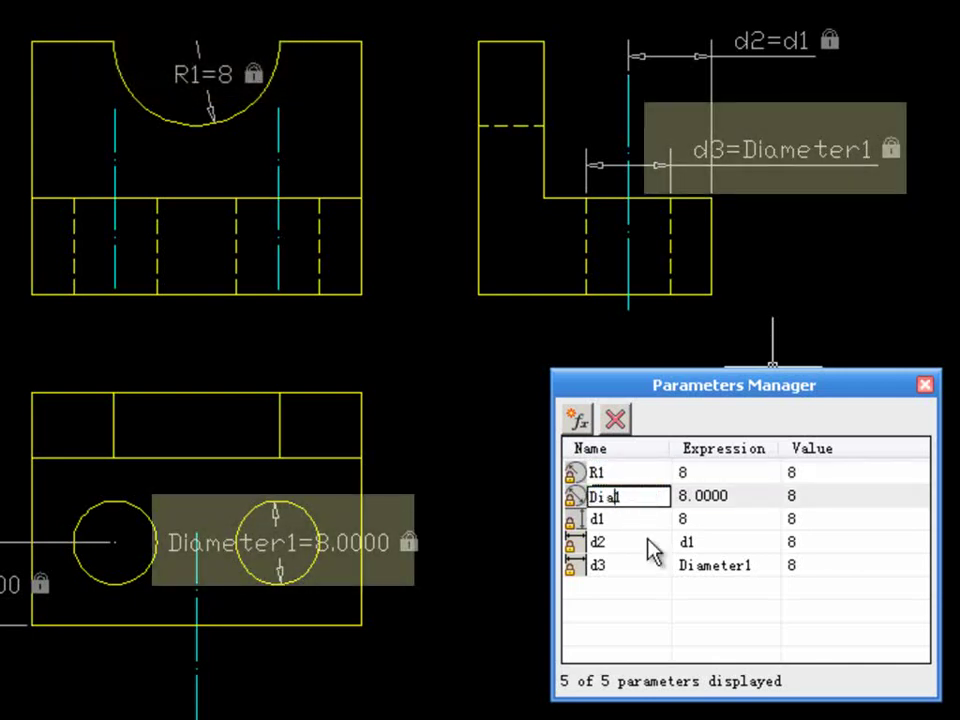
key(Return)
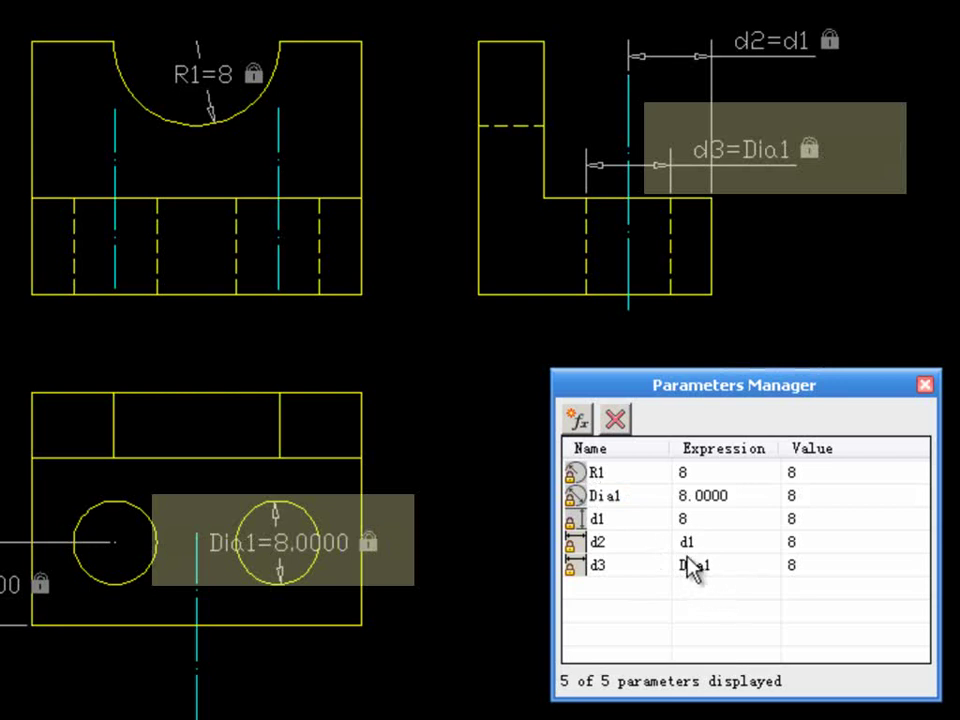
Create a new user parameter and name it stdRad.
click(579, 420)
click(644, 590)
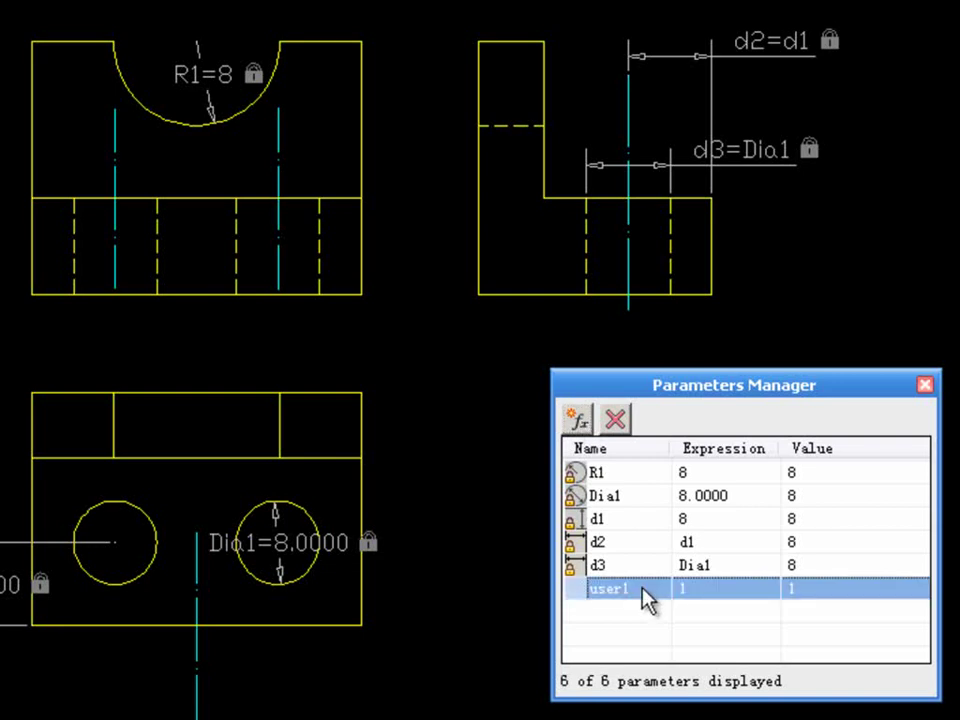
click(643, 589)
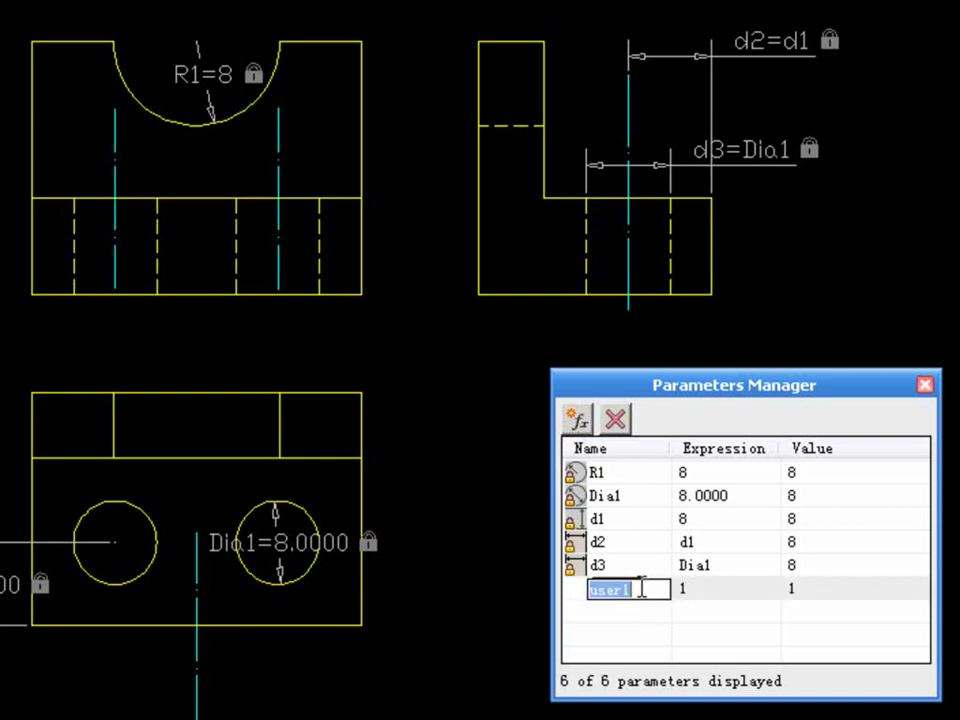
text(stdRad)
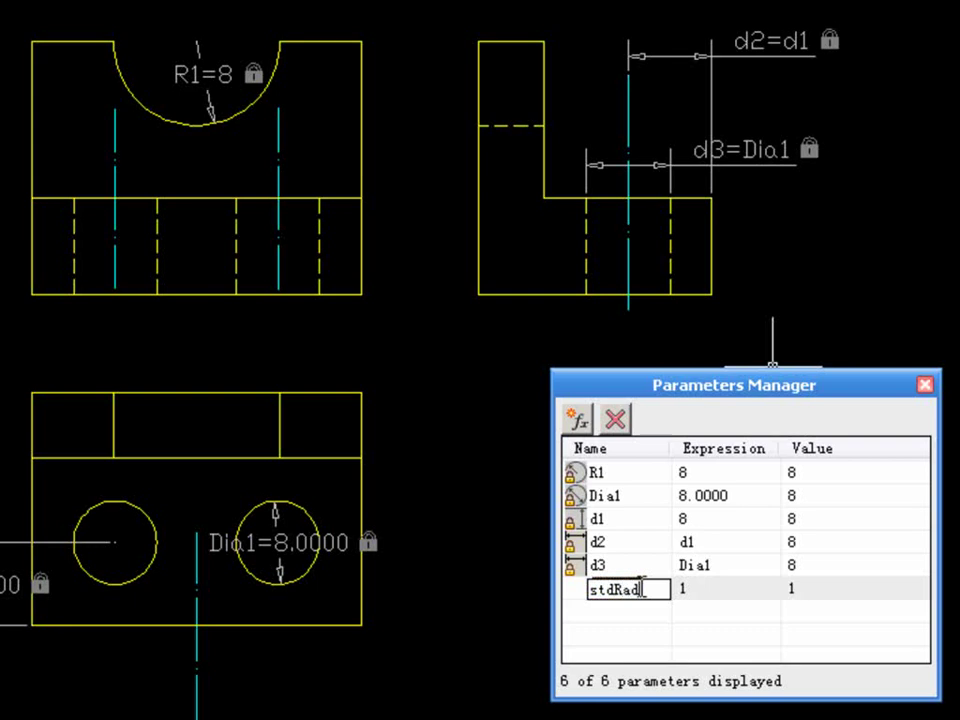
key(Return)
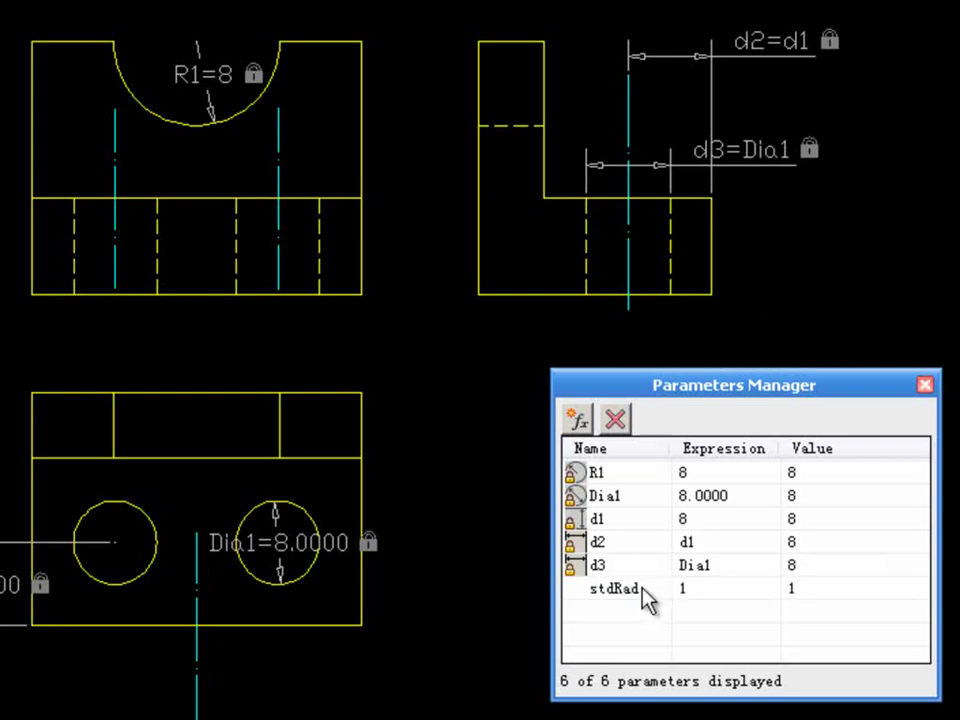
Set the expression of the stdRad parameter to 9.
click(724, 589)
click(724, 589)
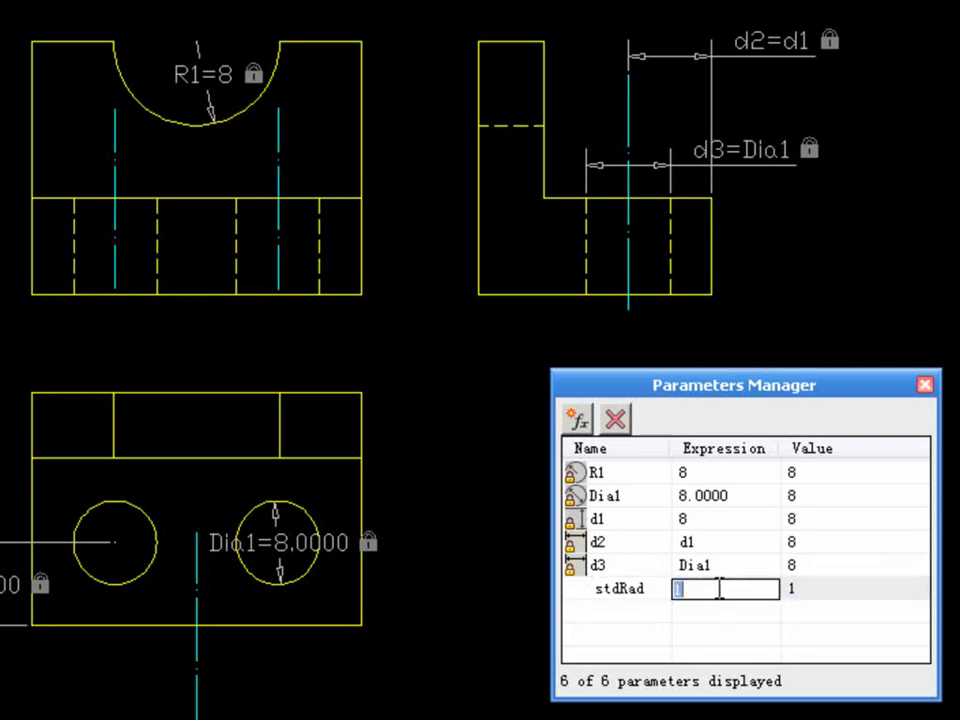
text(9)
key(Return)
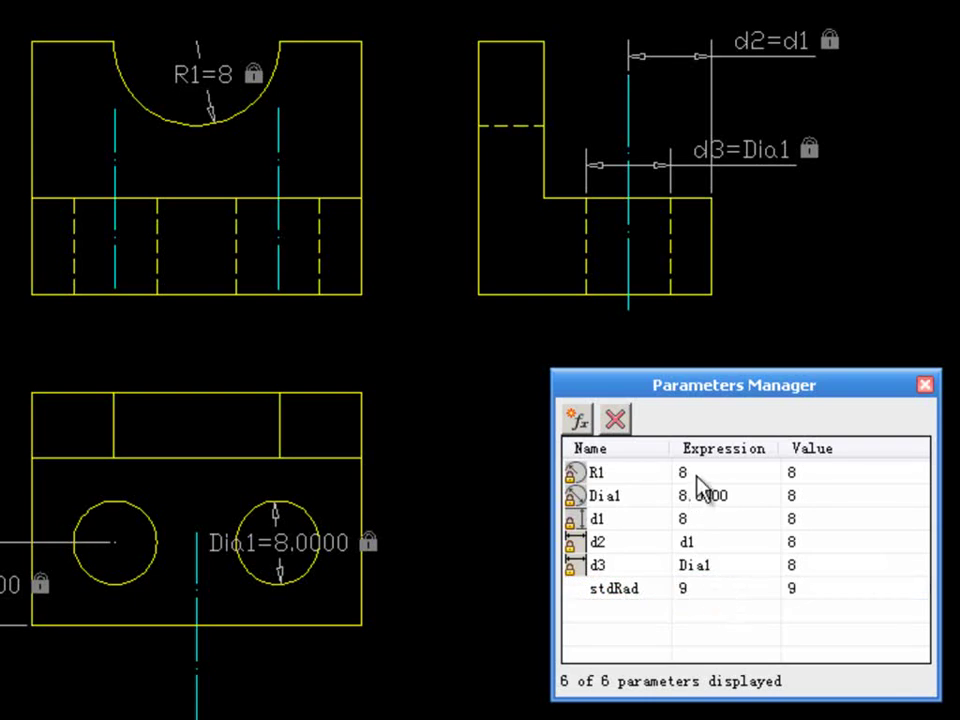
Set the expression of the R1 radius parameter to stdRad.
click(698, 476)
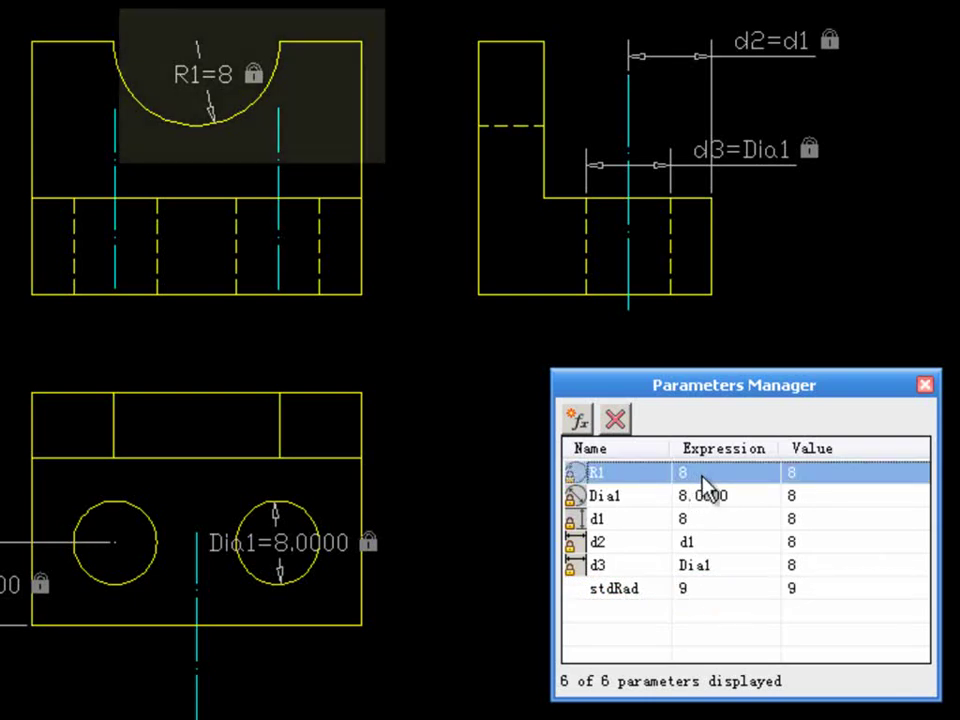
click(704, 478)
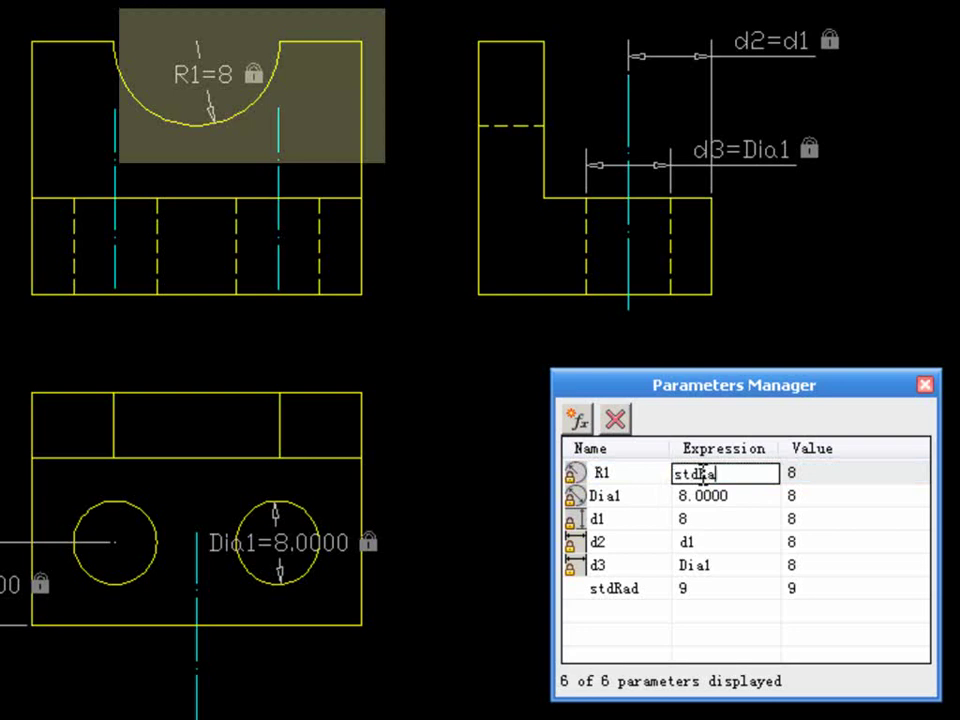
key(Return)
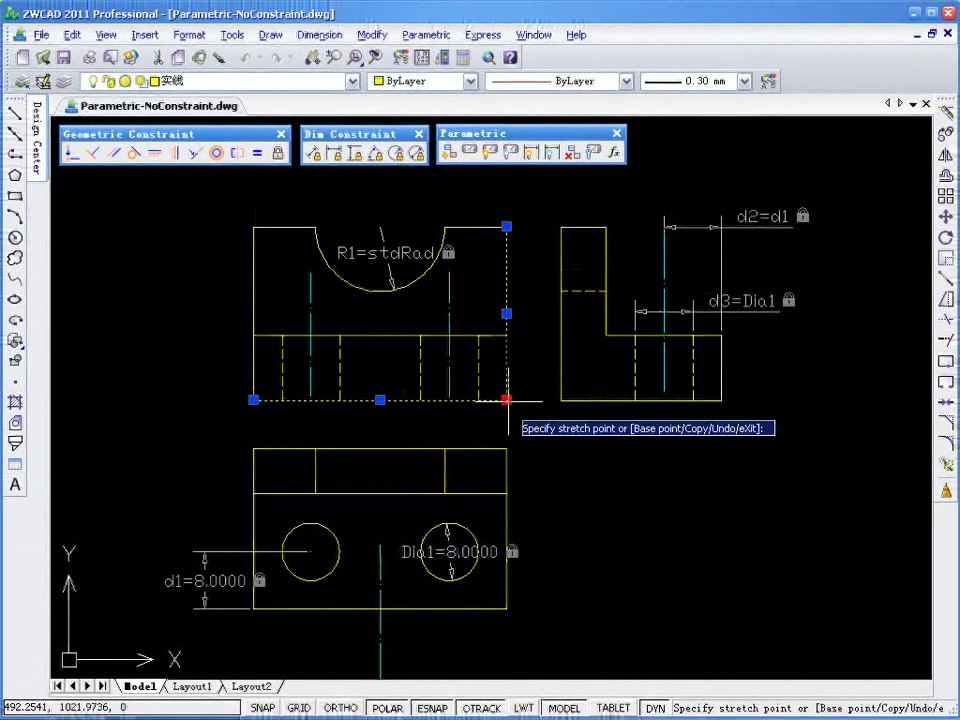
Stretch the front view's lower-right corner inward and upward to test the linked views, and clear the selection.
click(477, 370)
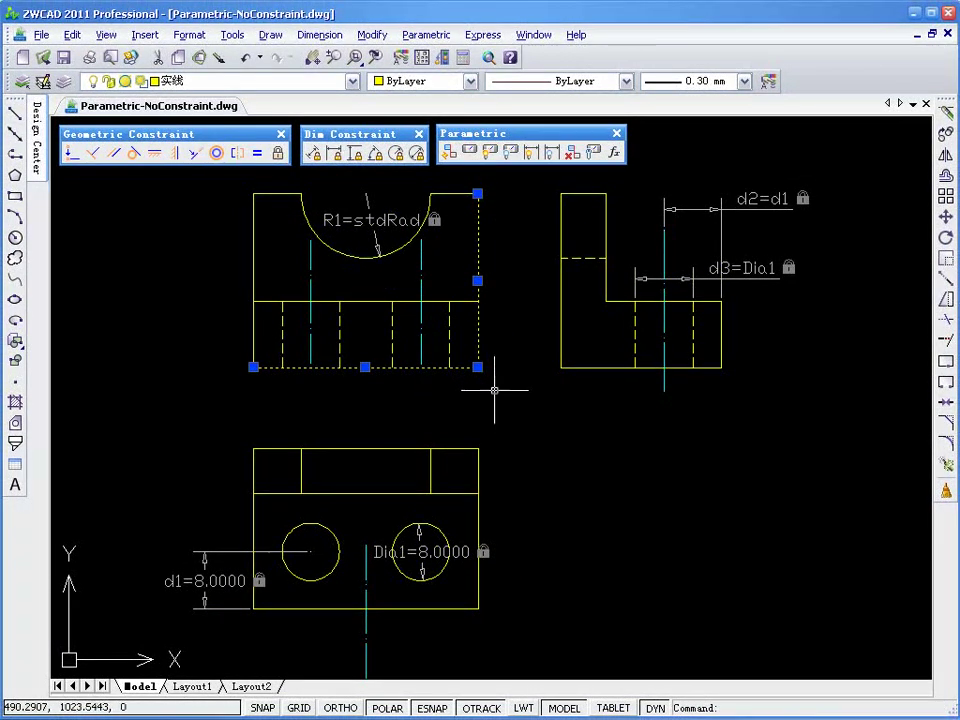
key(Escape)
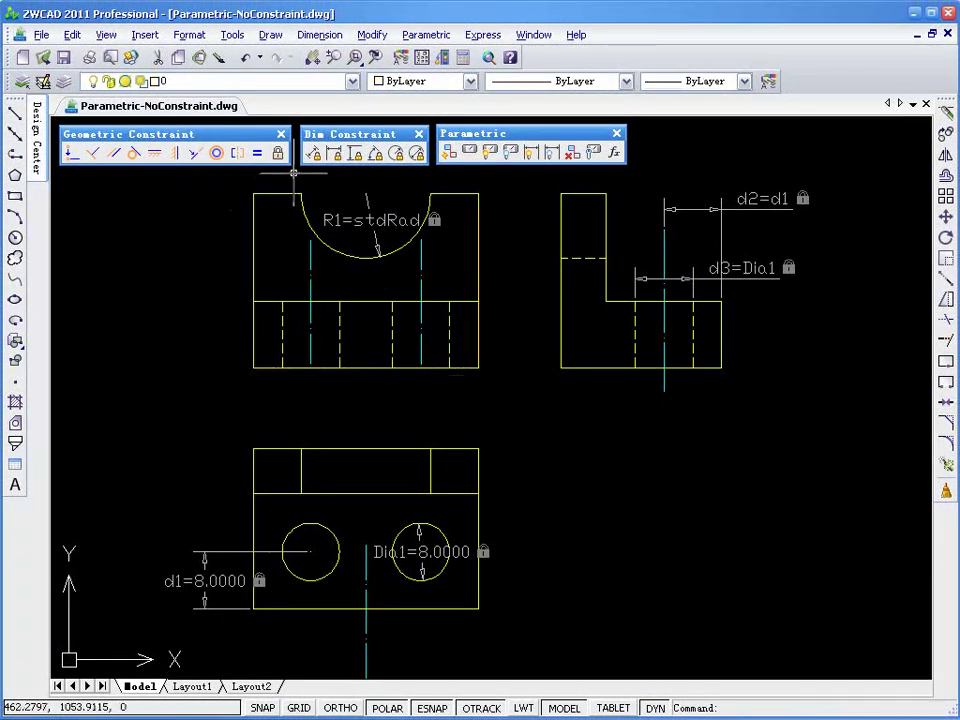